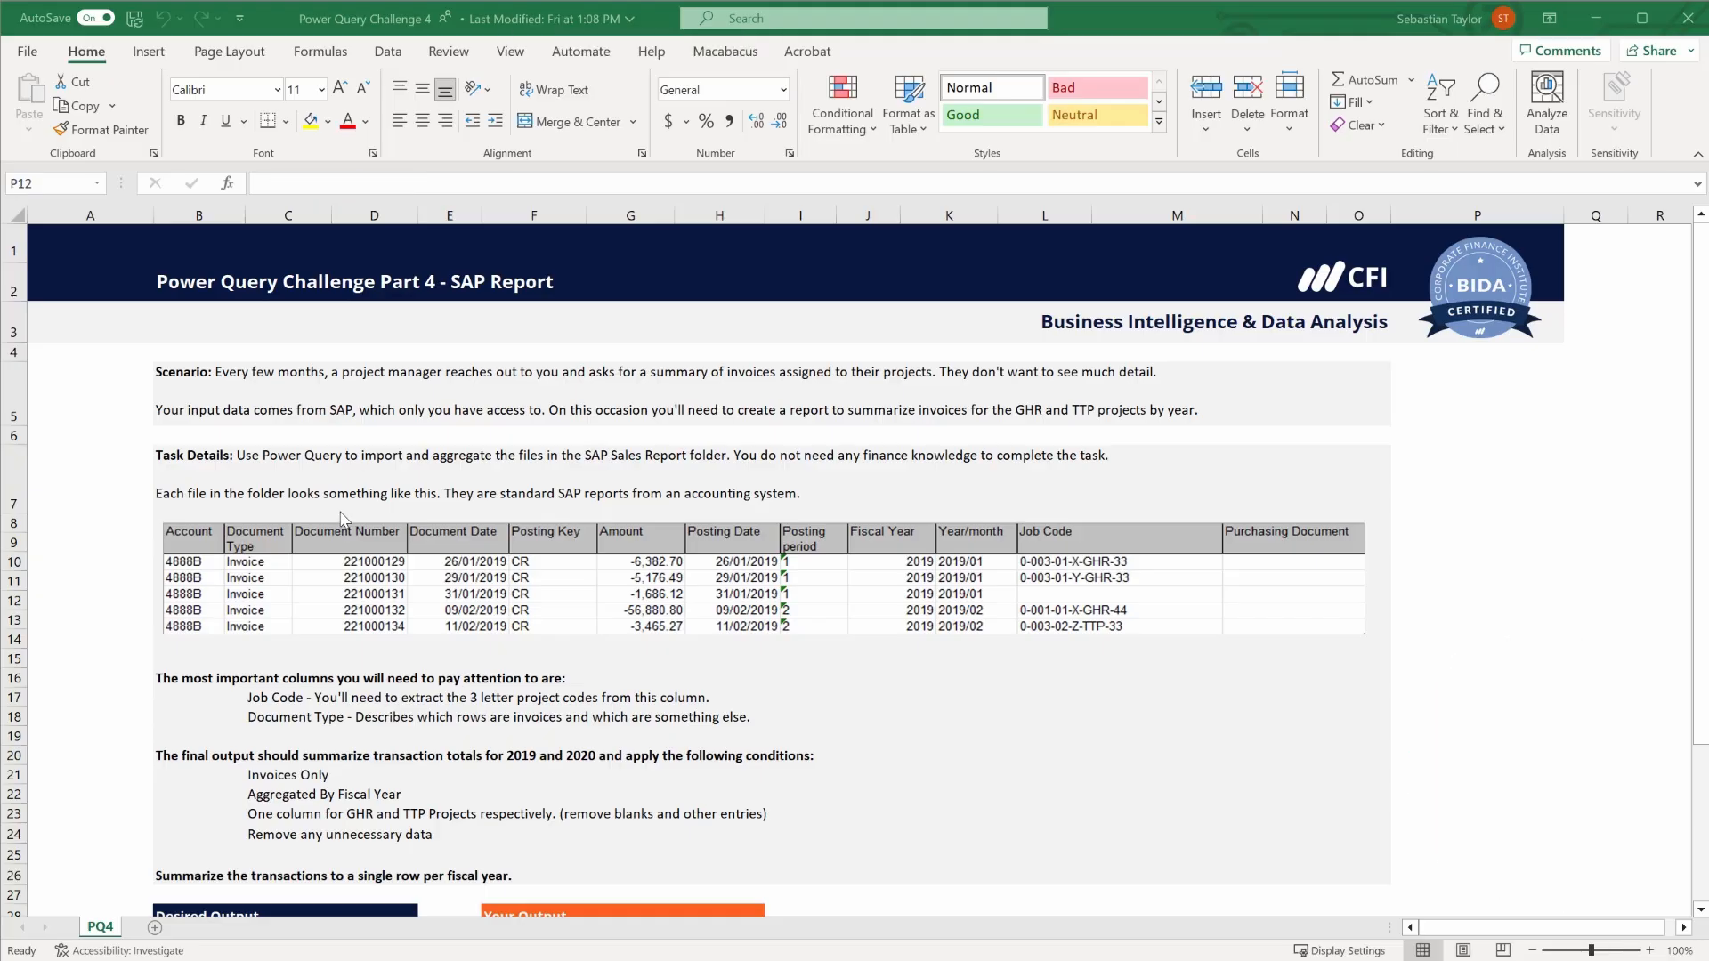
- Review the SAP Report challenge brief, including the sample data picture, the output conditions and the desired output table
left_click(331, 504)
scroll(221, 470, "down", 2)
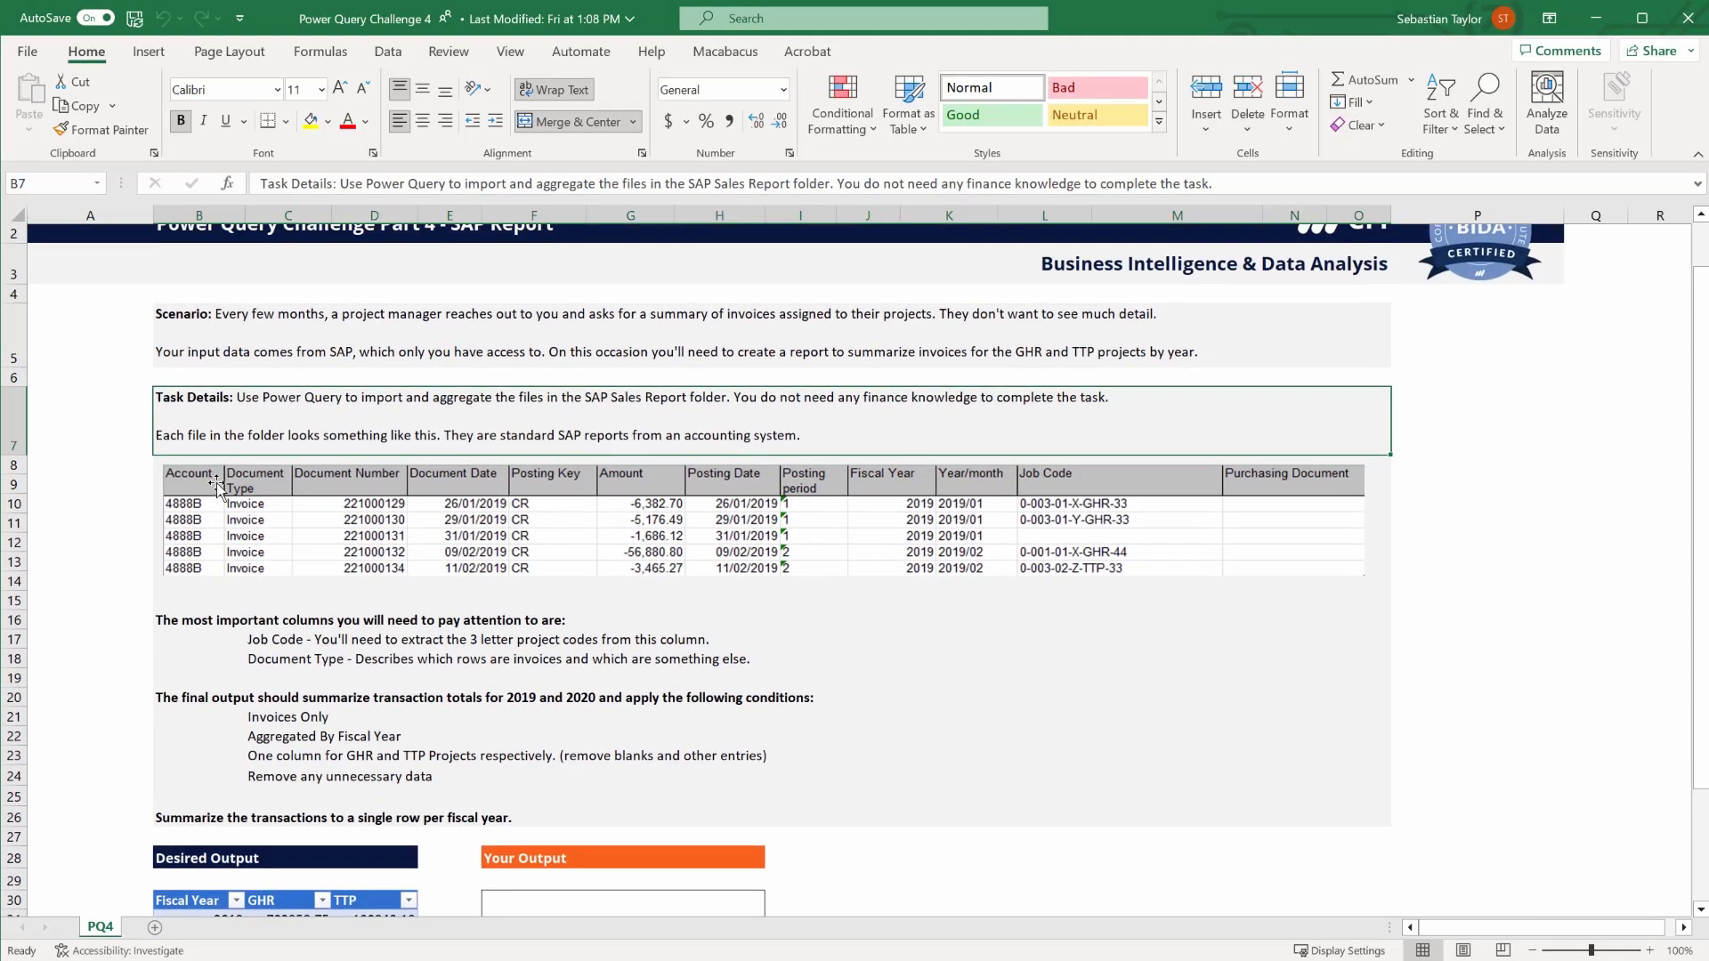
left_click(217, 483)
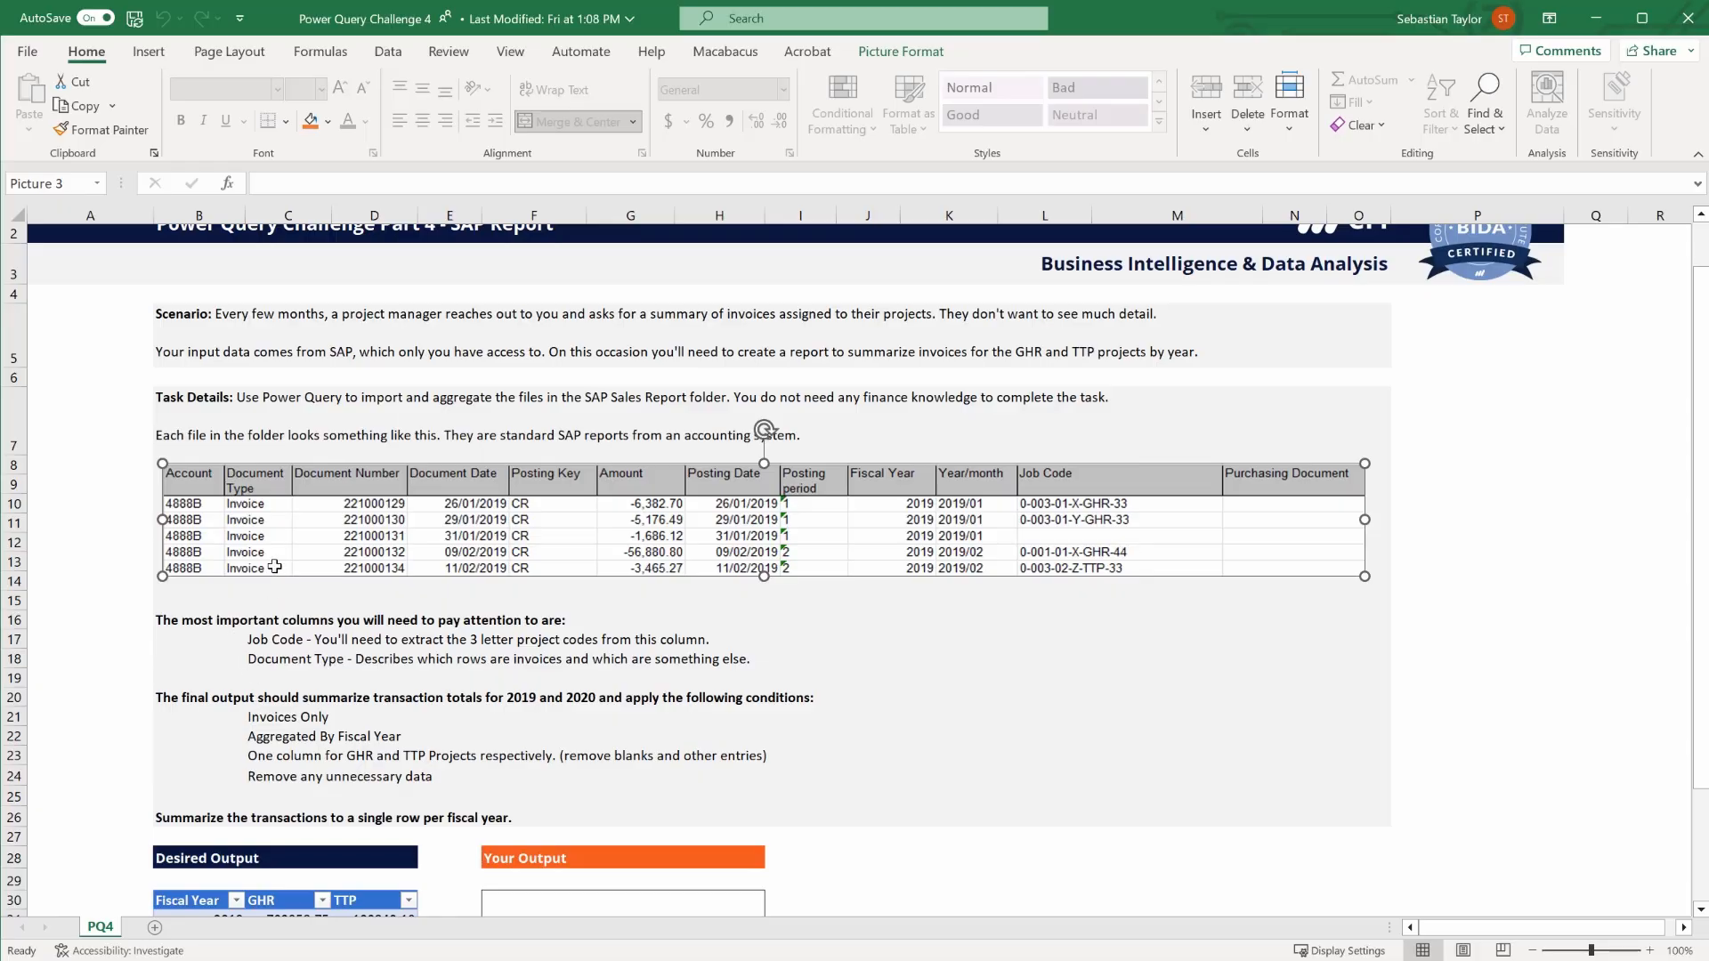
left_click(273, 735)
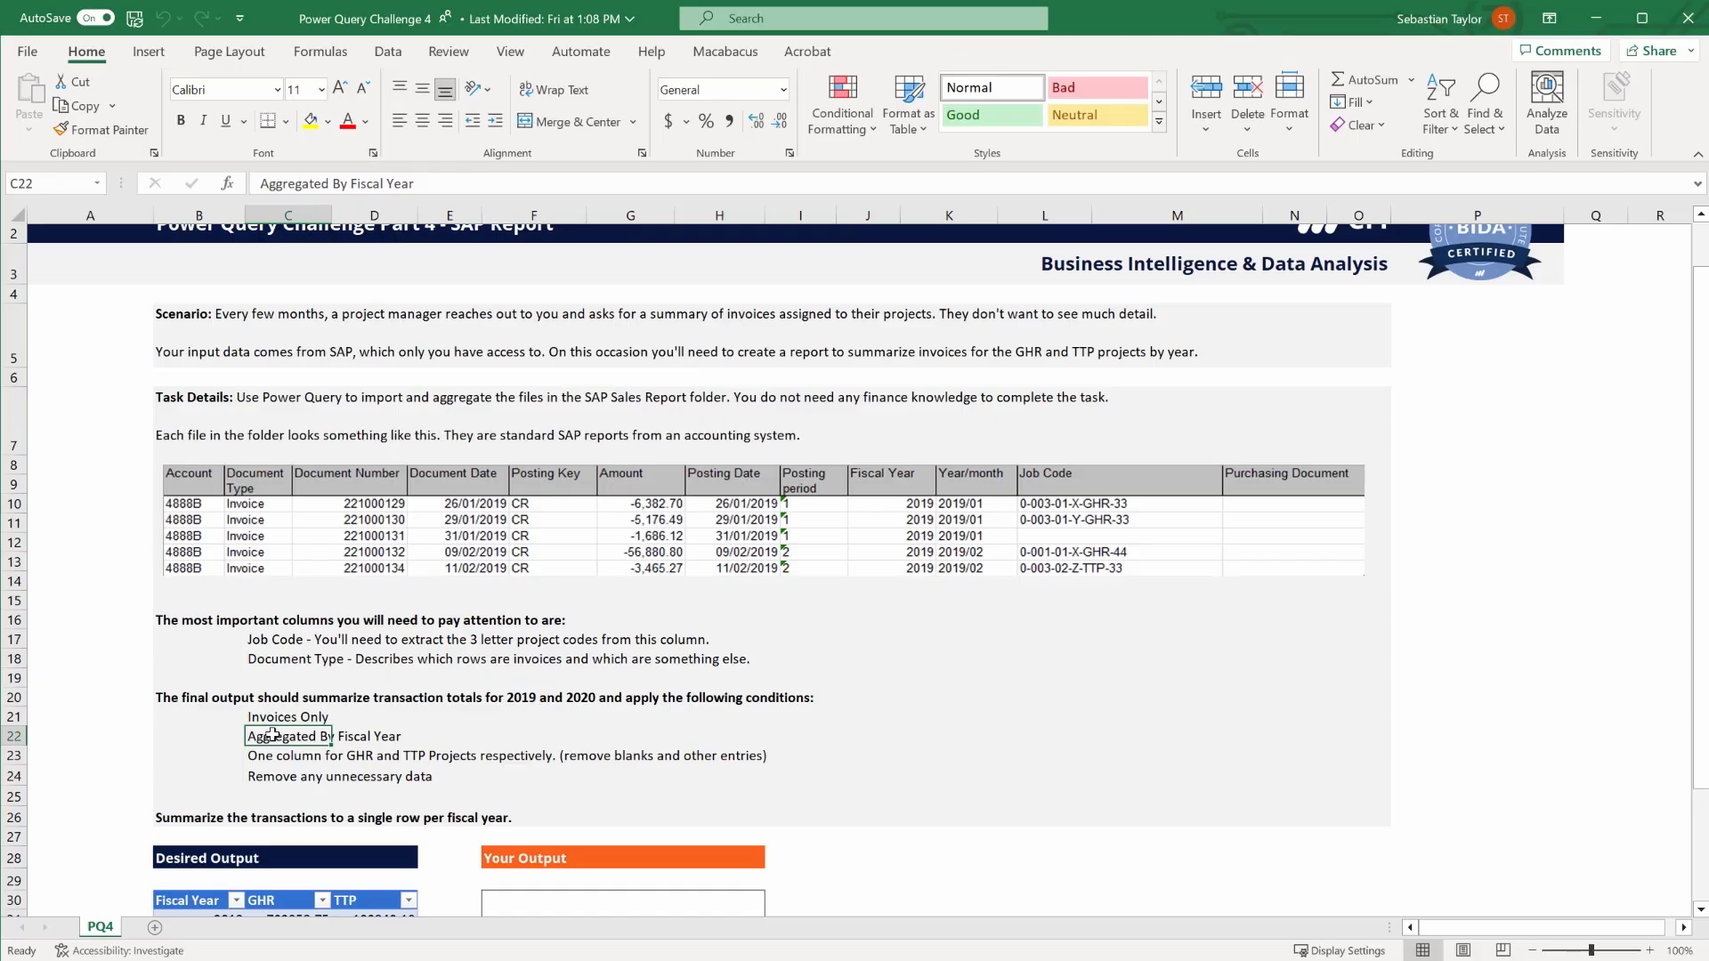
scroll(274, 736, "down", 2)
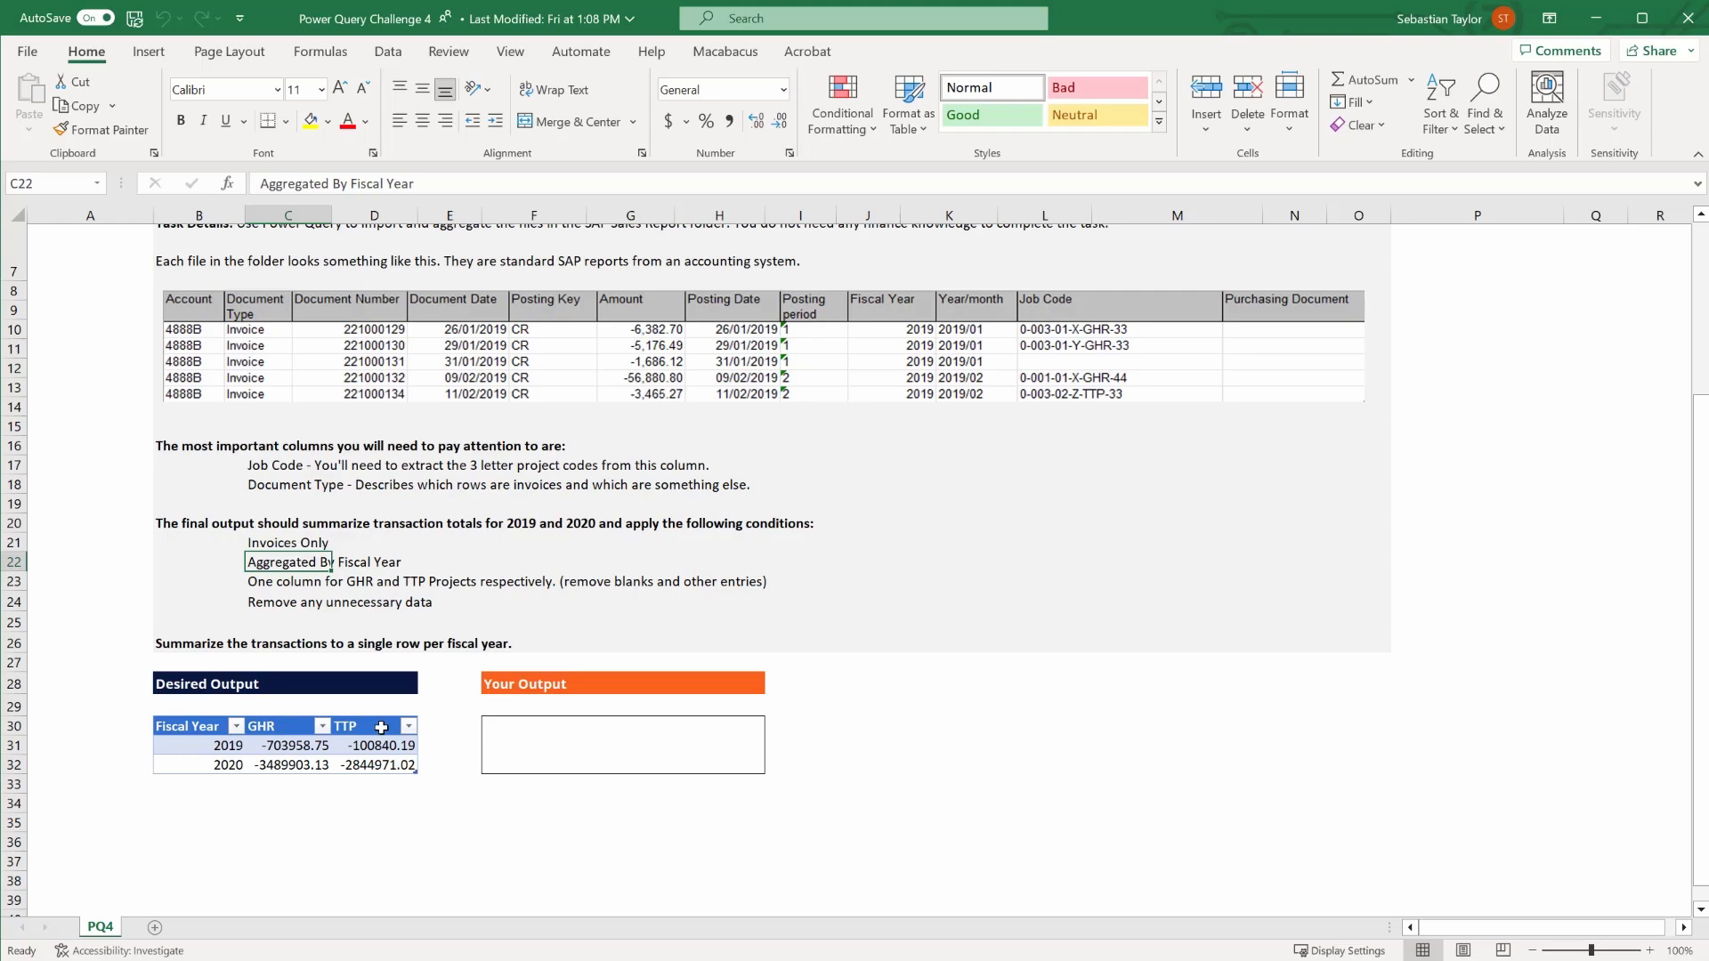
scroll(380, 726, "up", 3)
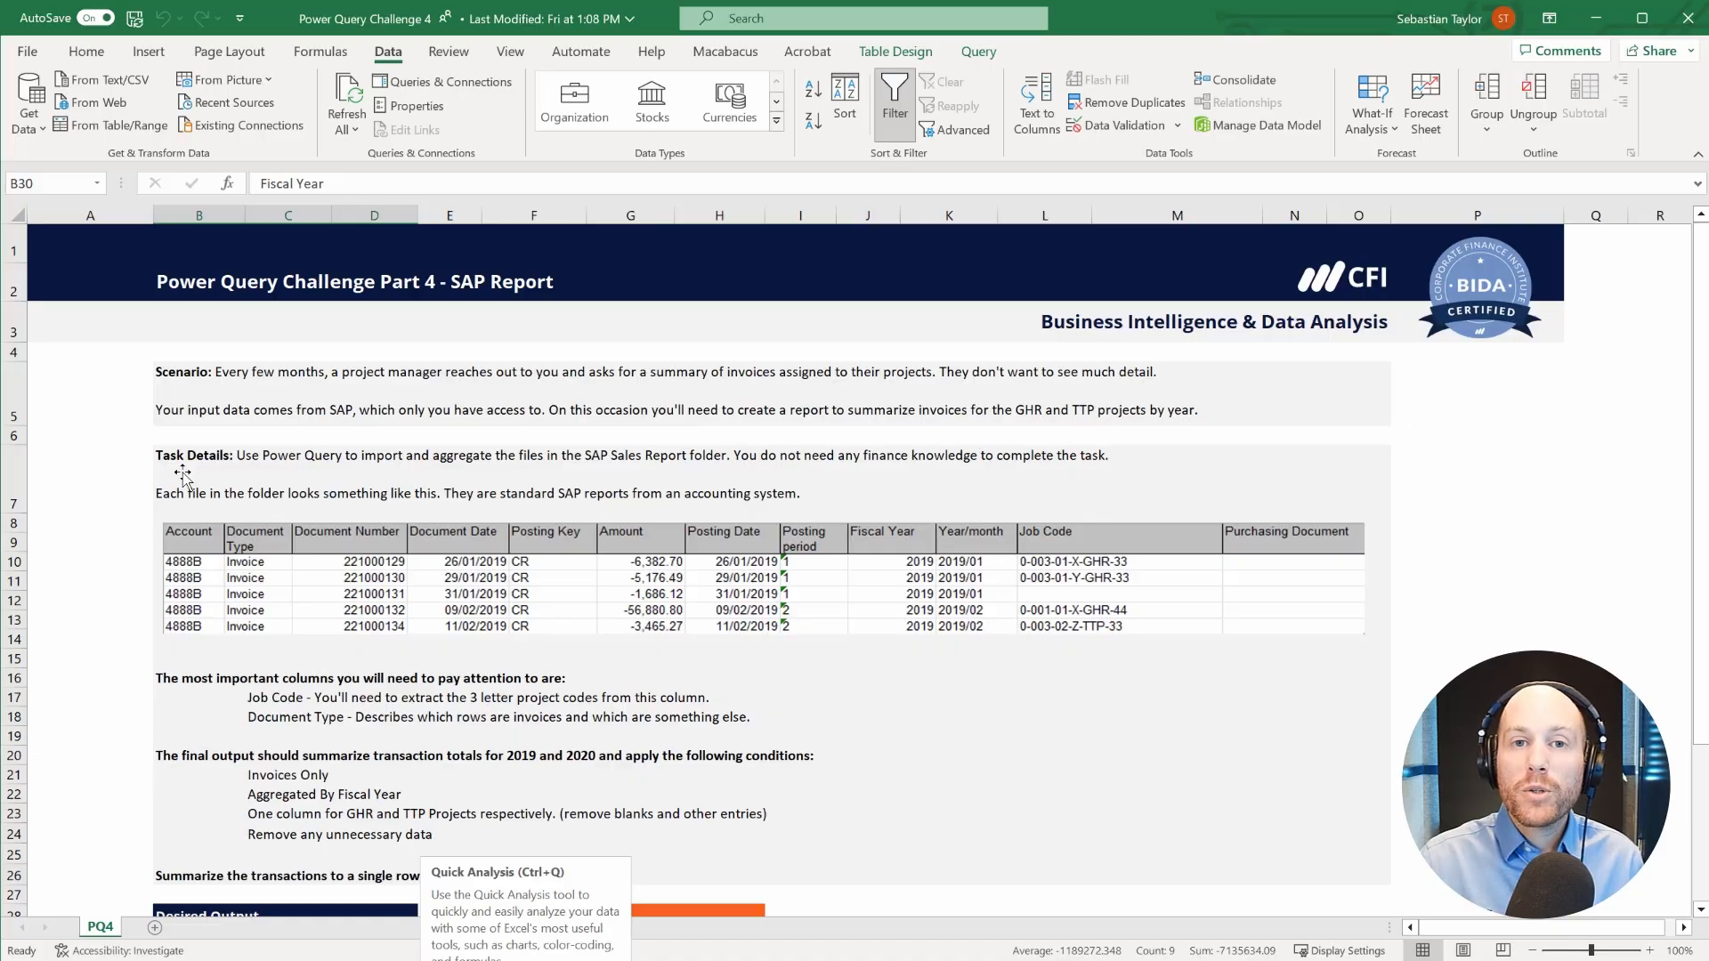
scroll(178, 668, "down", 2)
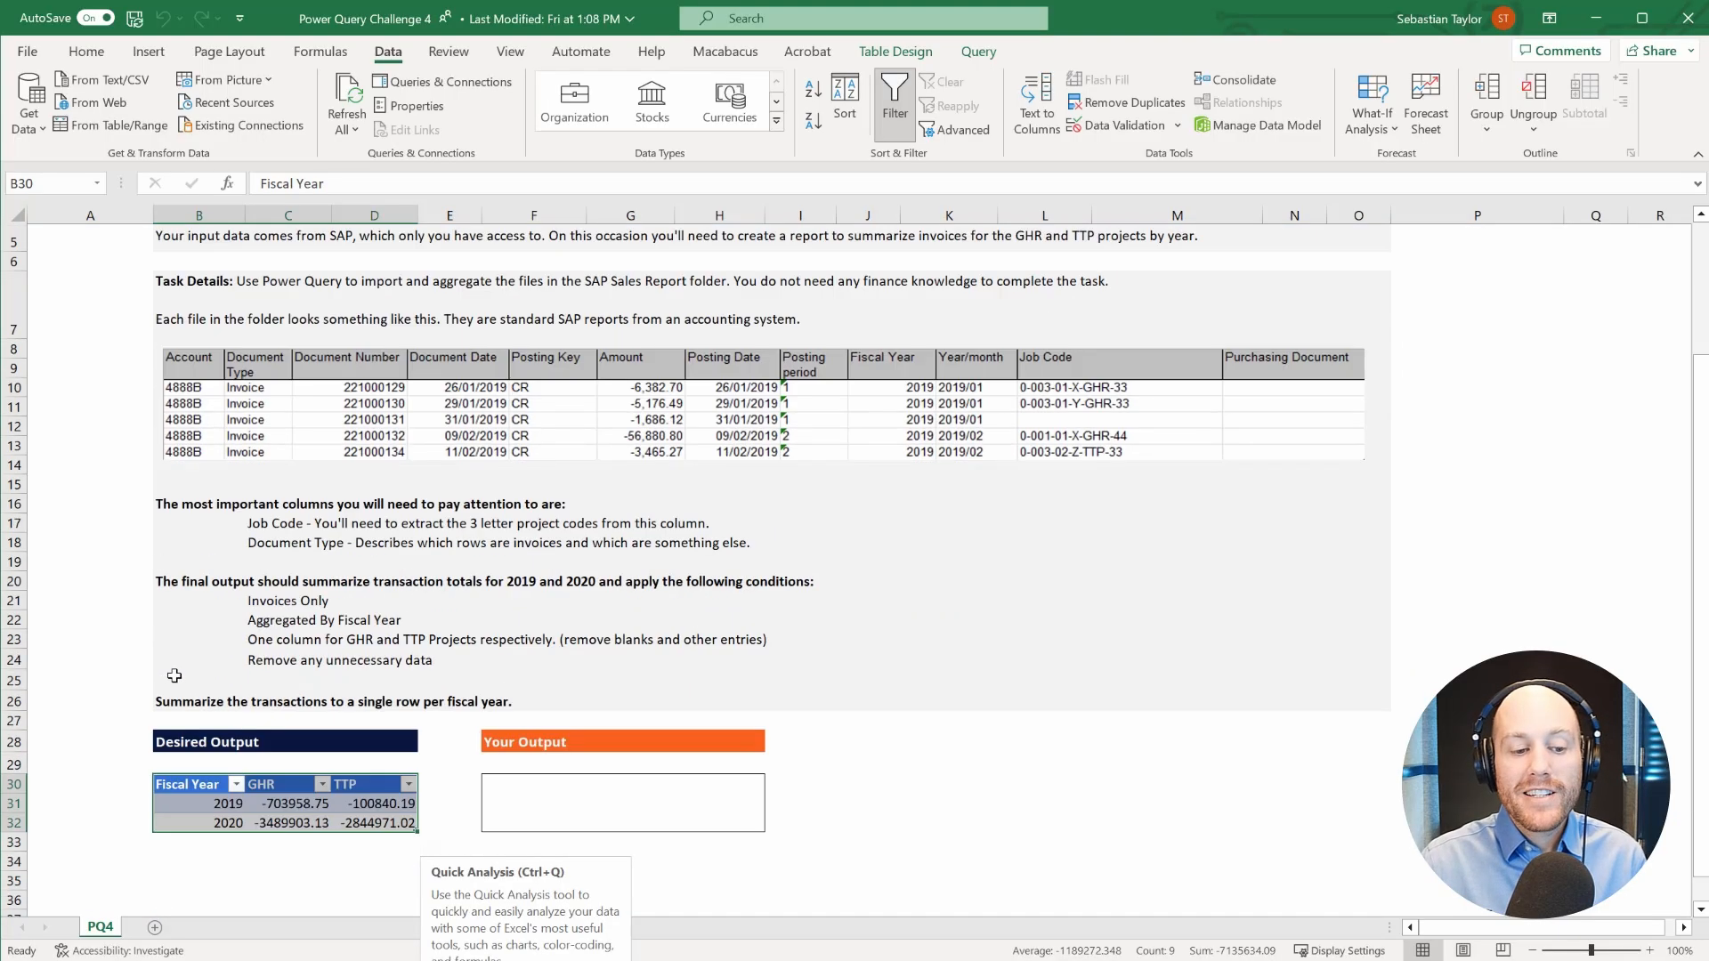
- Open the Power Query Editor and start a new query from a folder source
left_click(215, 462)
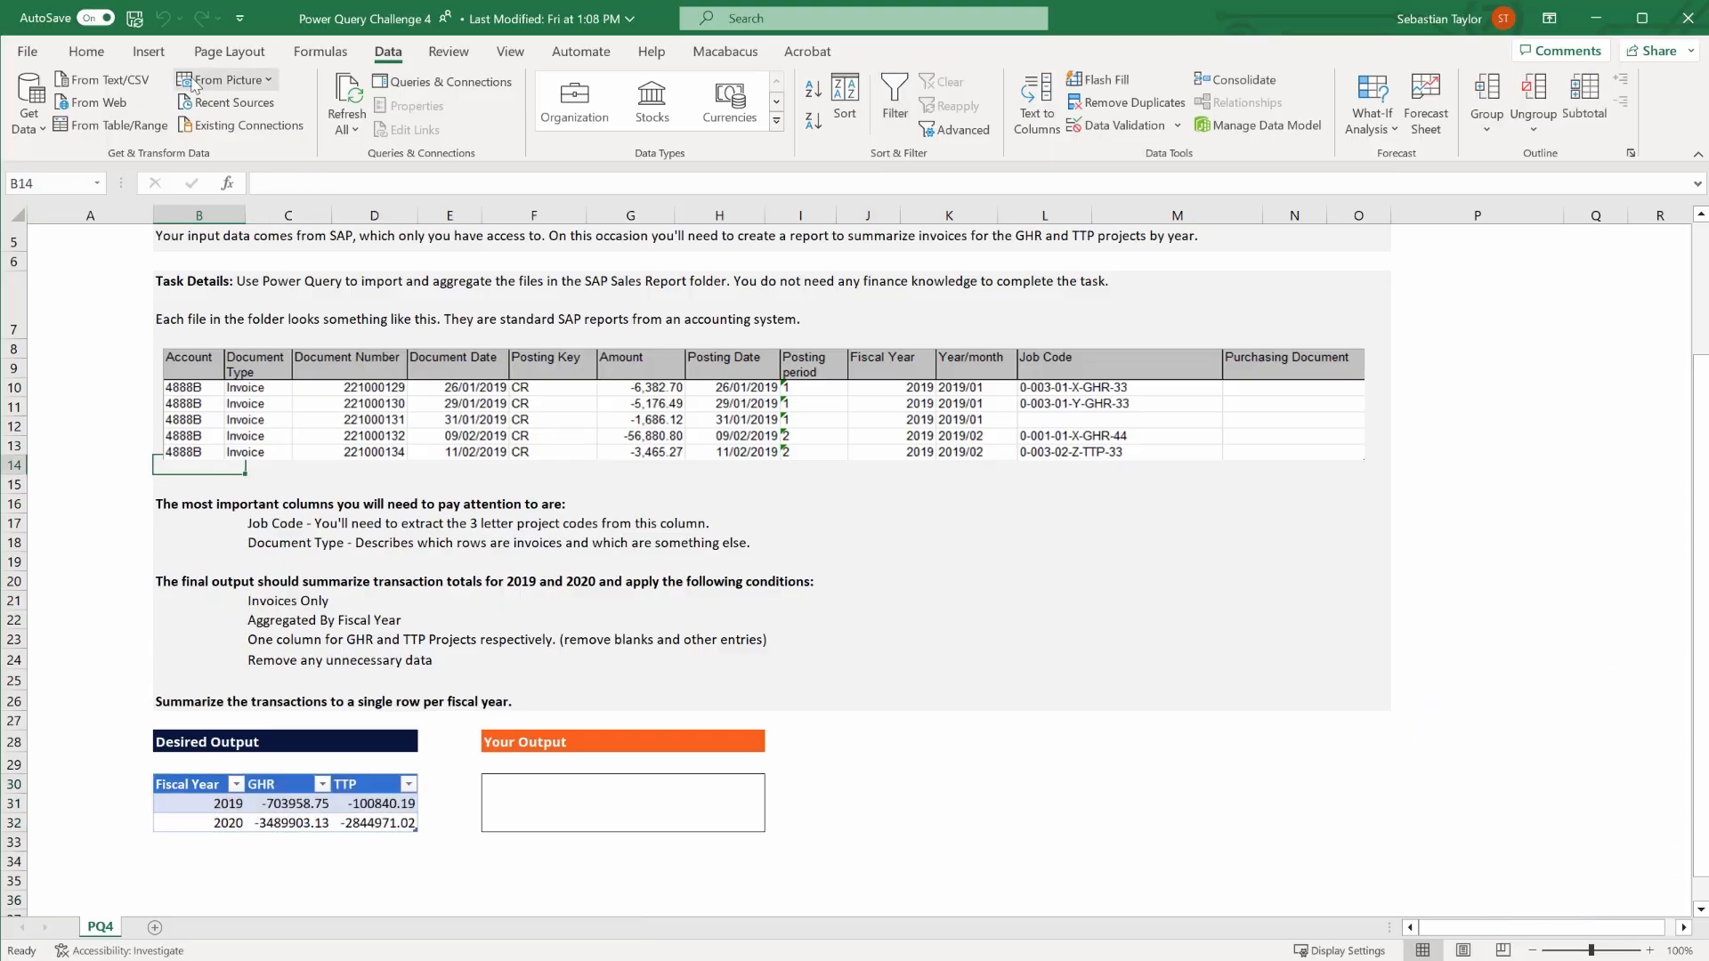
left_click(30, 100)
left_click(126, 488)
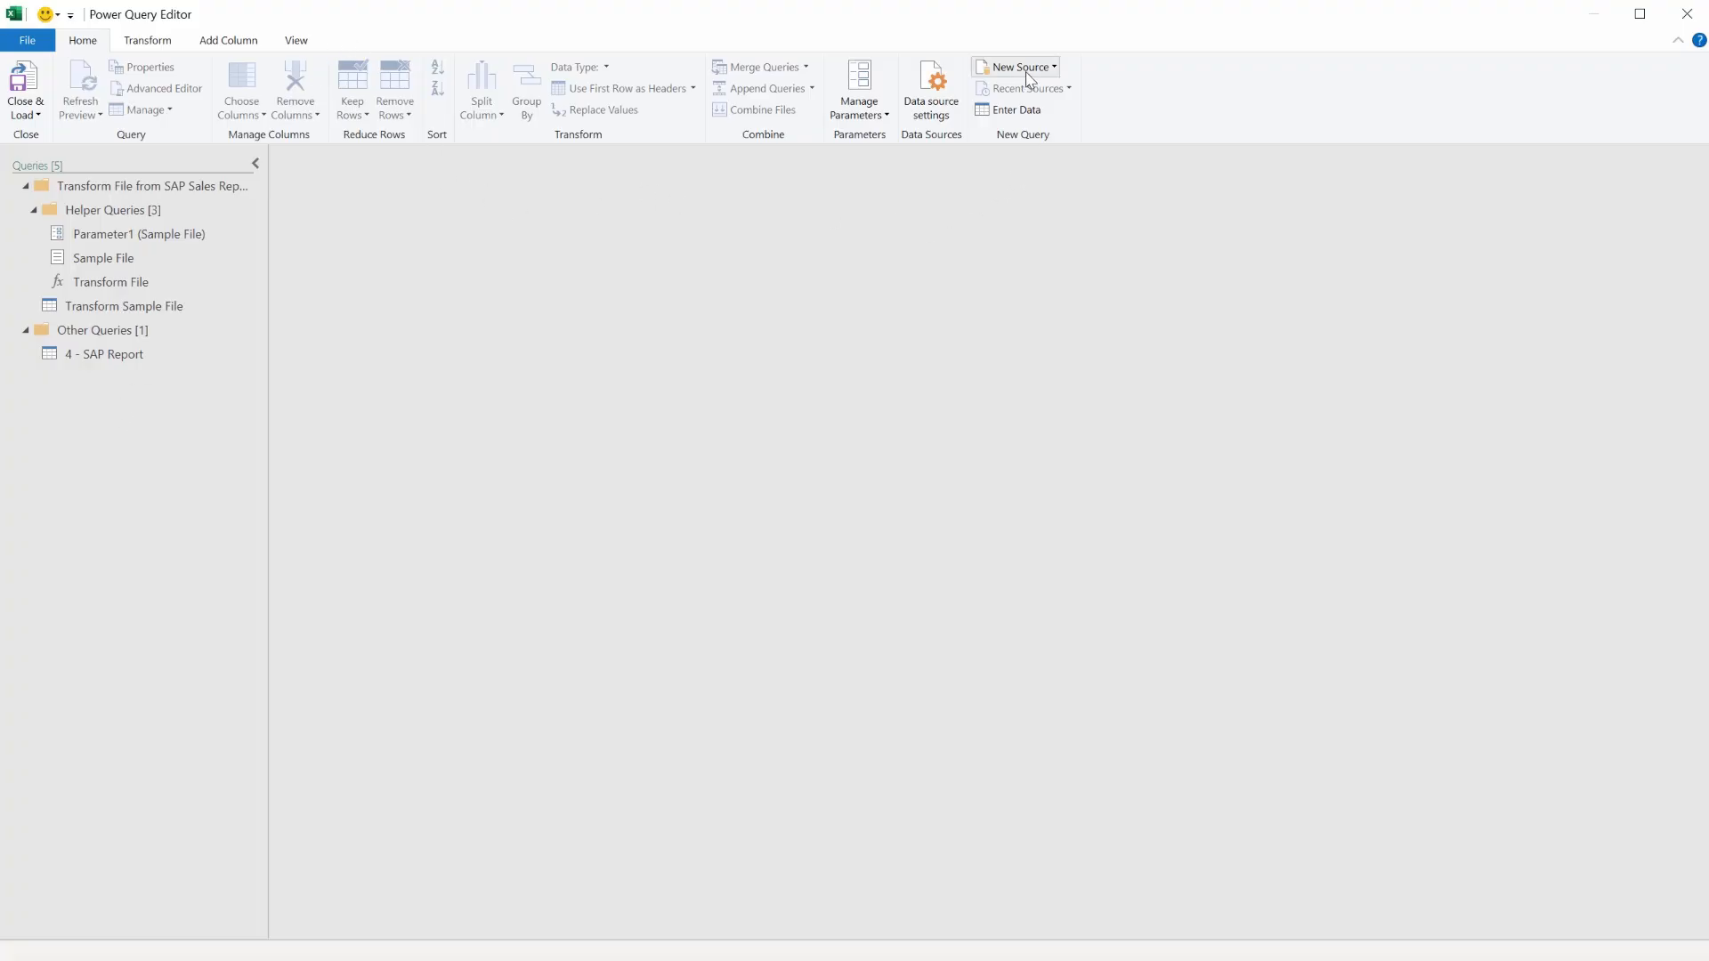
left_click(1054, 70)
mouse_move(1024, 90)
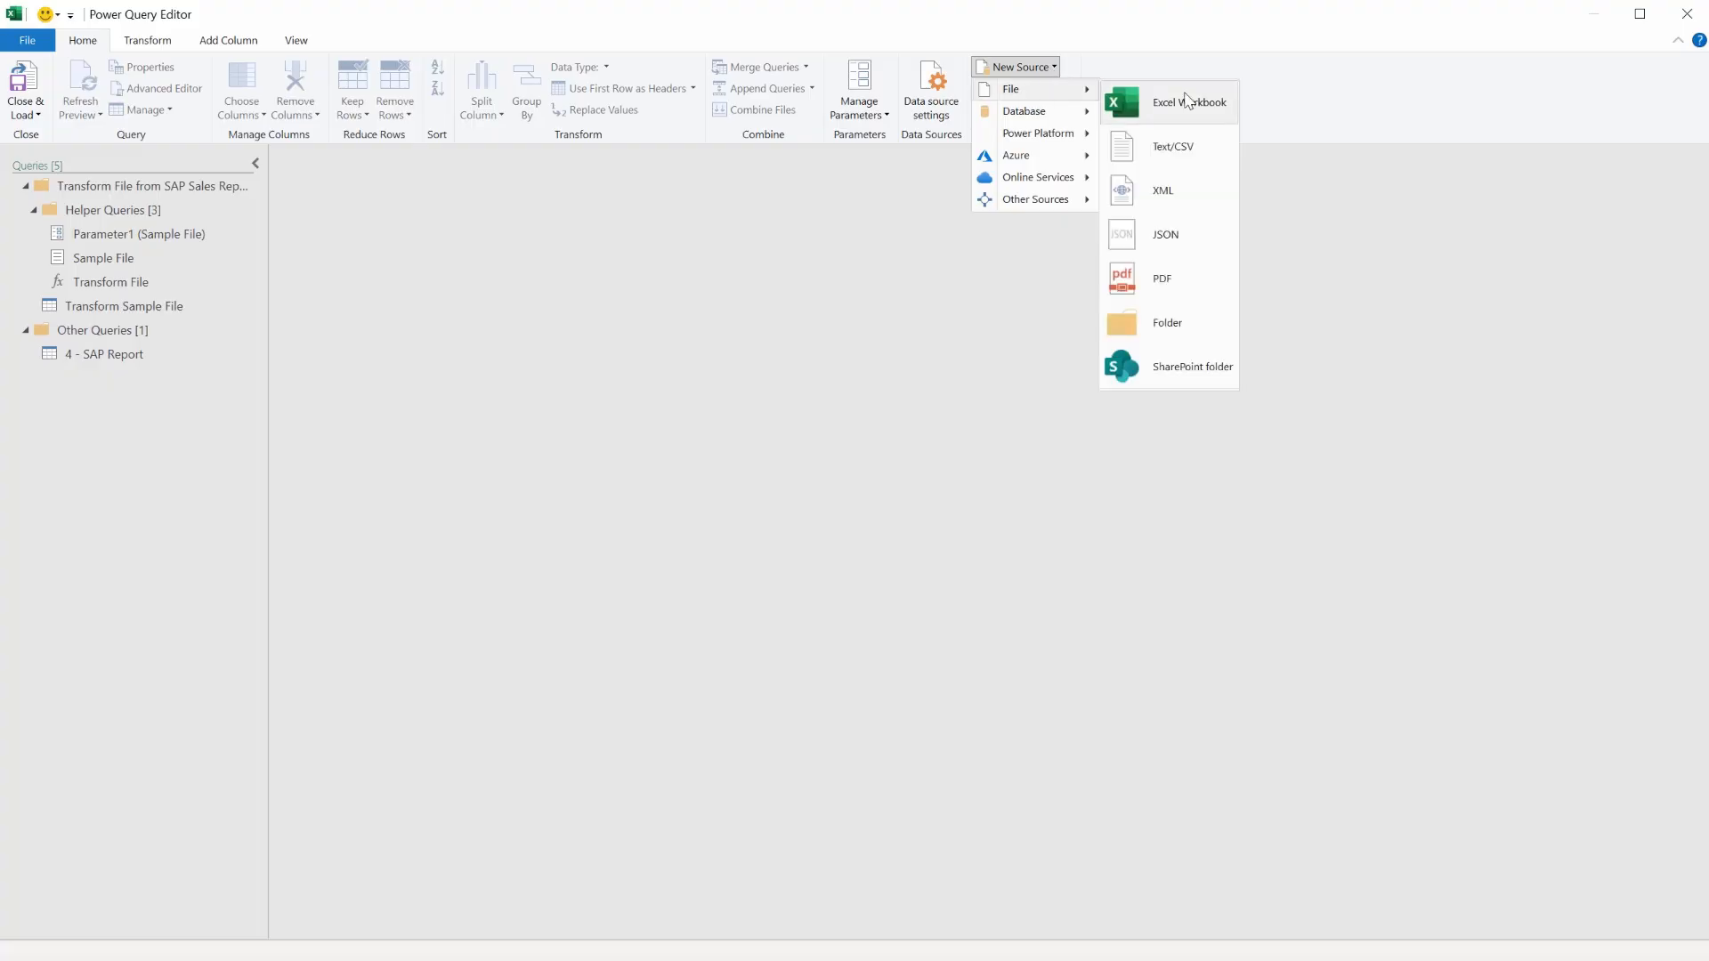
left_click(1195, 335)
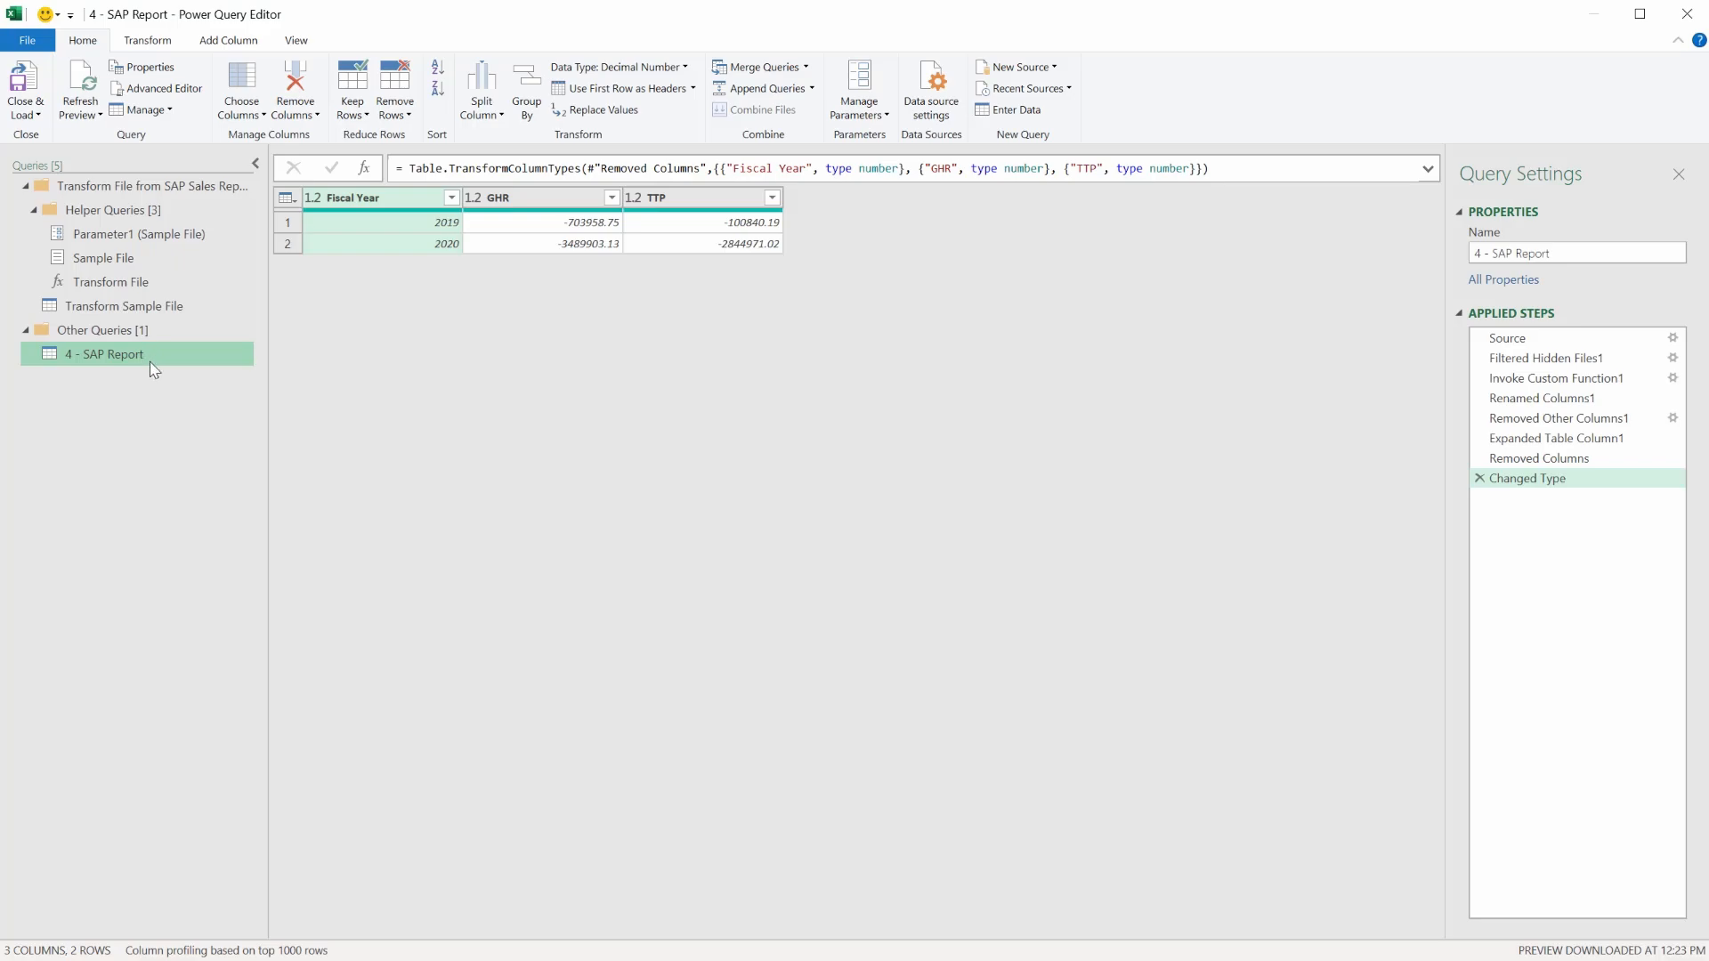
- Compare the Transform Sample File query with the combined 4 - SAP Report query
left_click(79, 311)
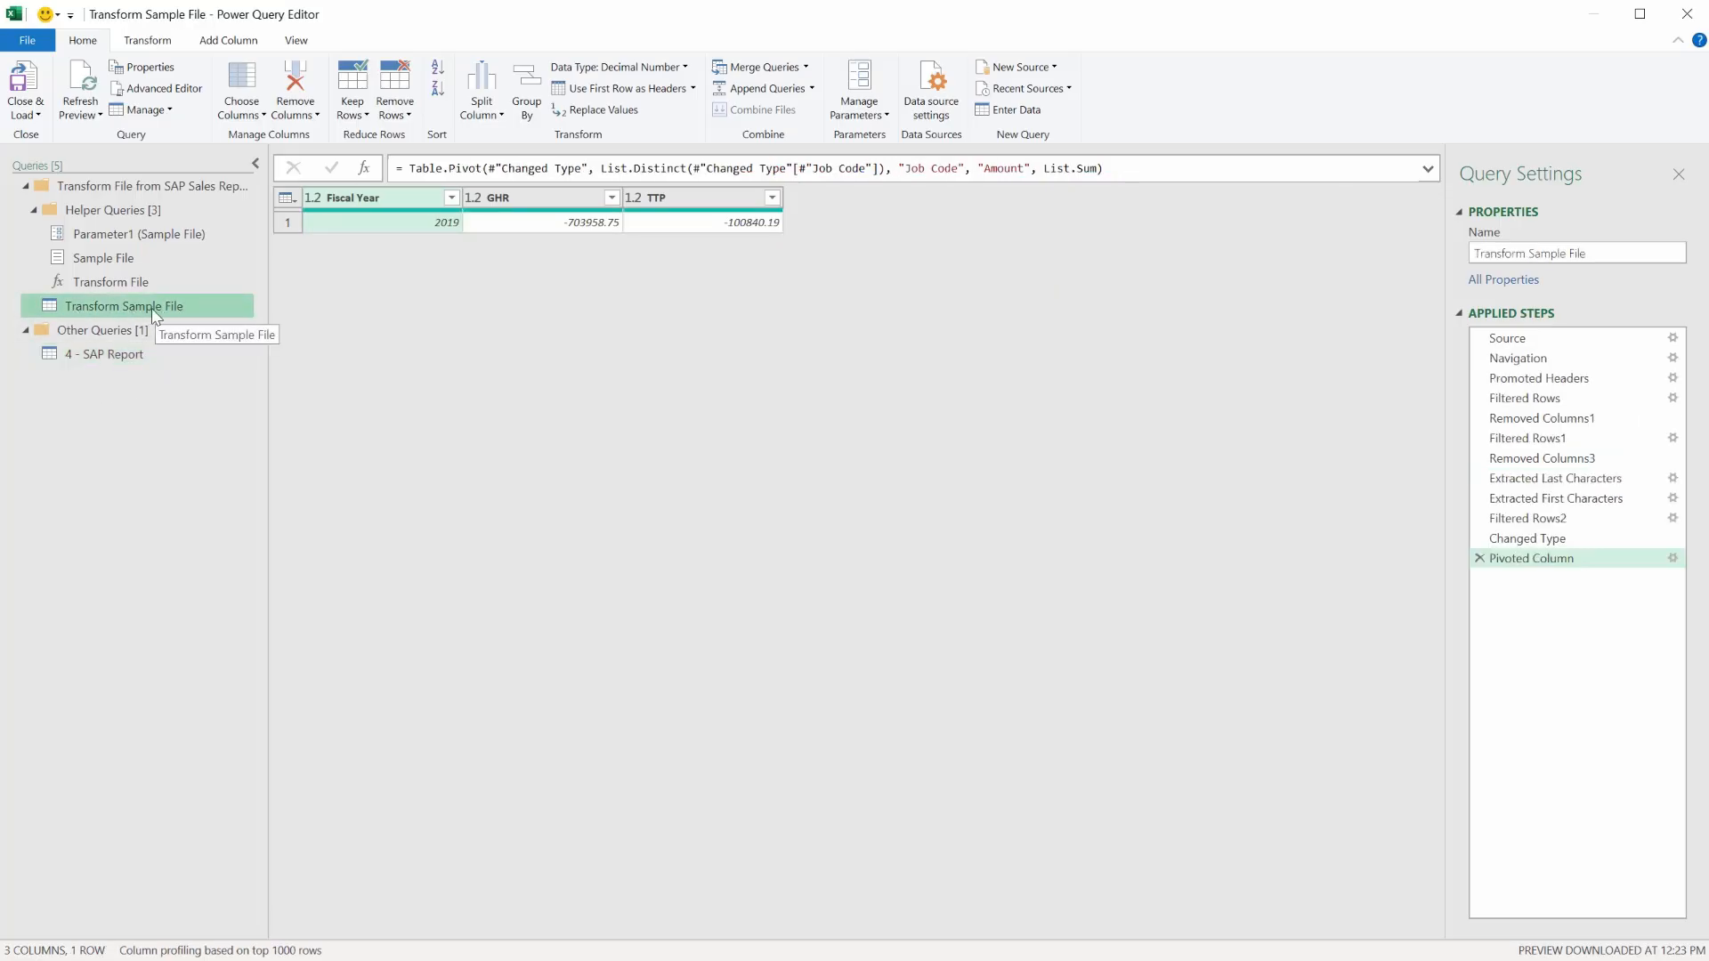
left_click(104, 354)
left_click(125, 306)
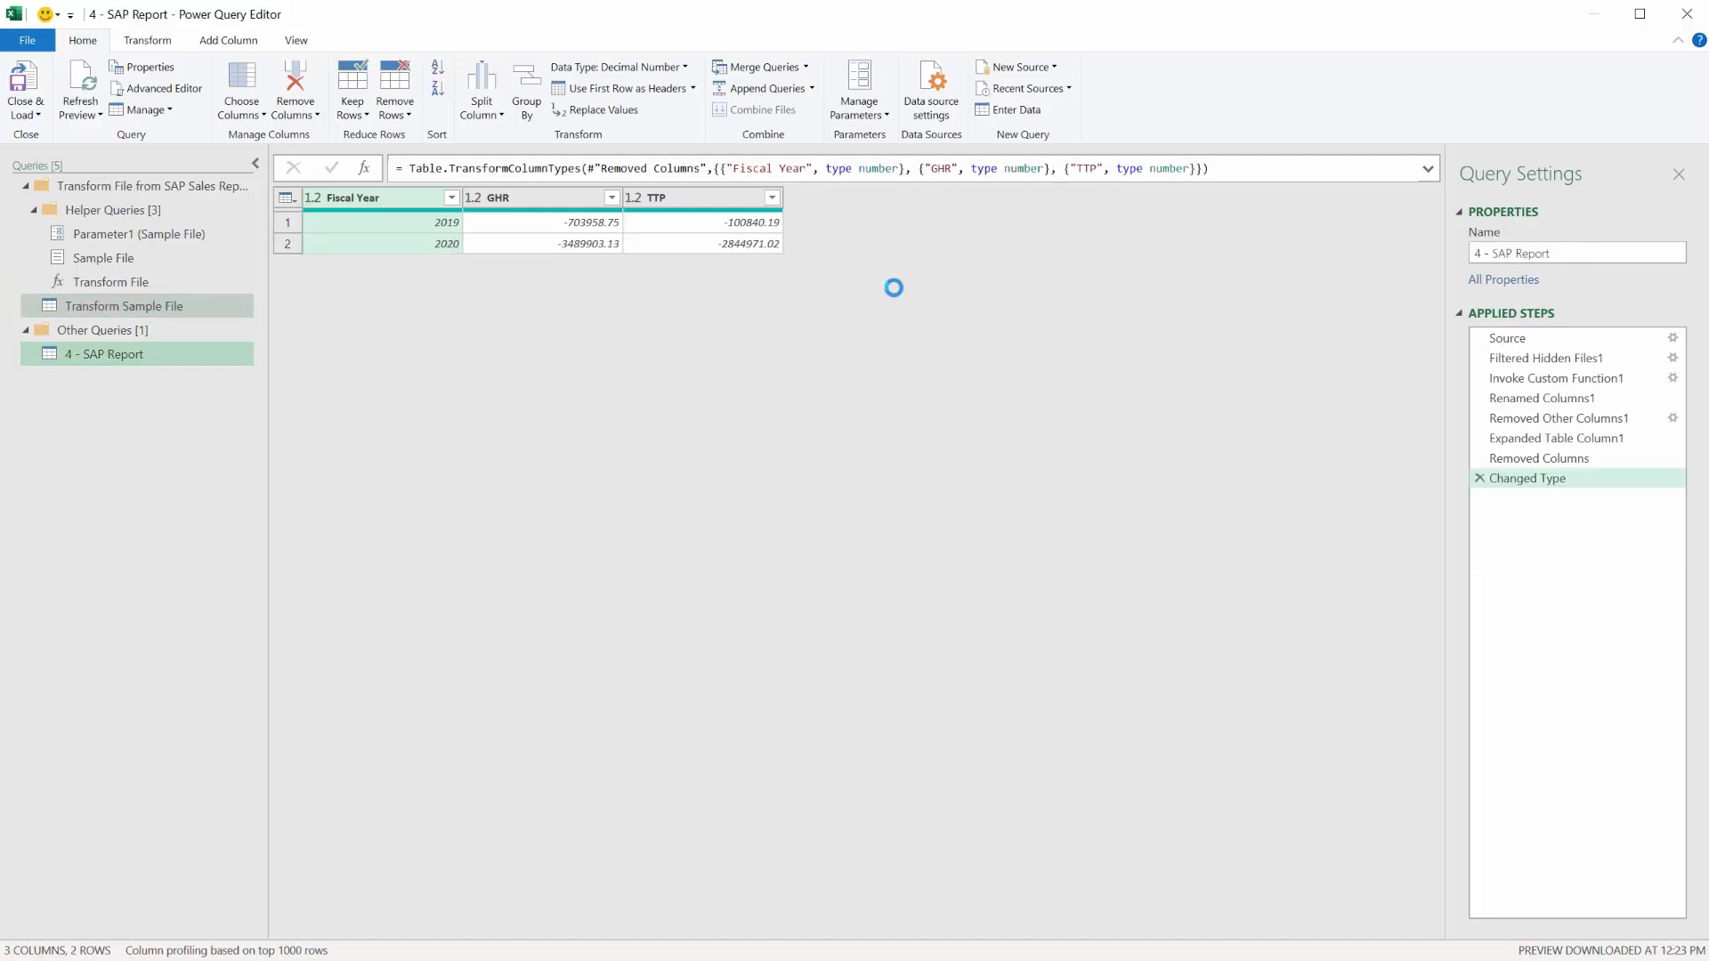
- Examine the Navigation, Promoted Headers and Filtered Rows steps of Transform Sample File, comparing the last table rows before and after filtering
left_click(1560, 364)
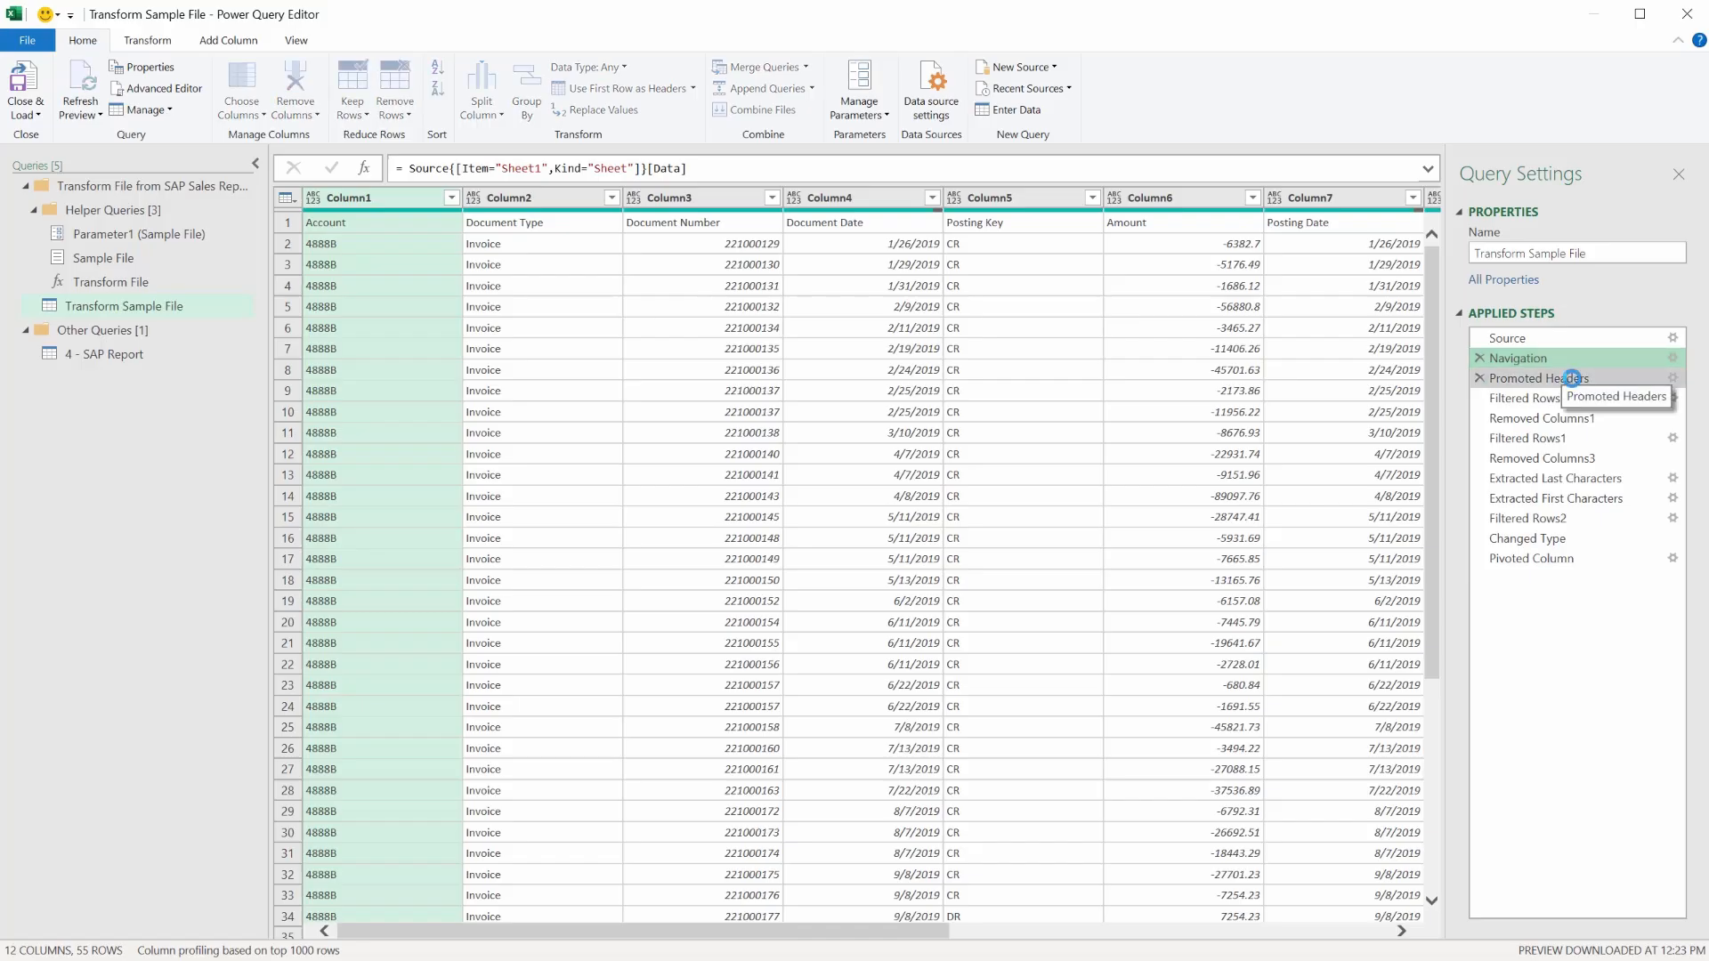
left_click(1564, 378)
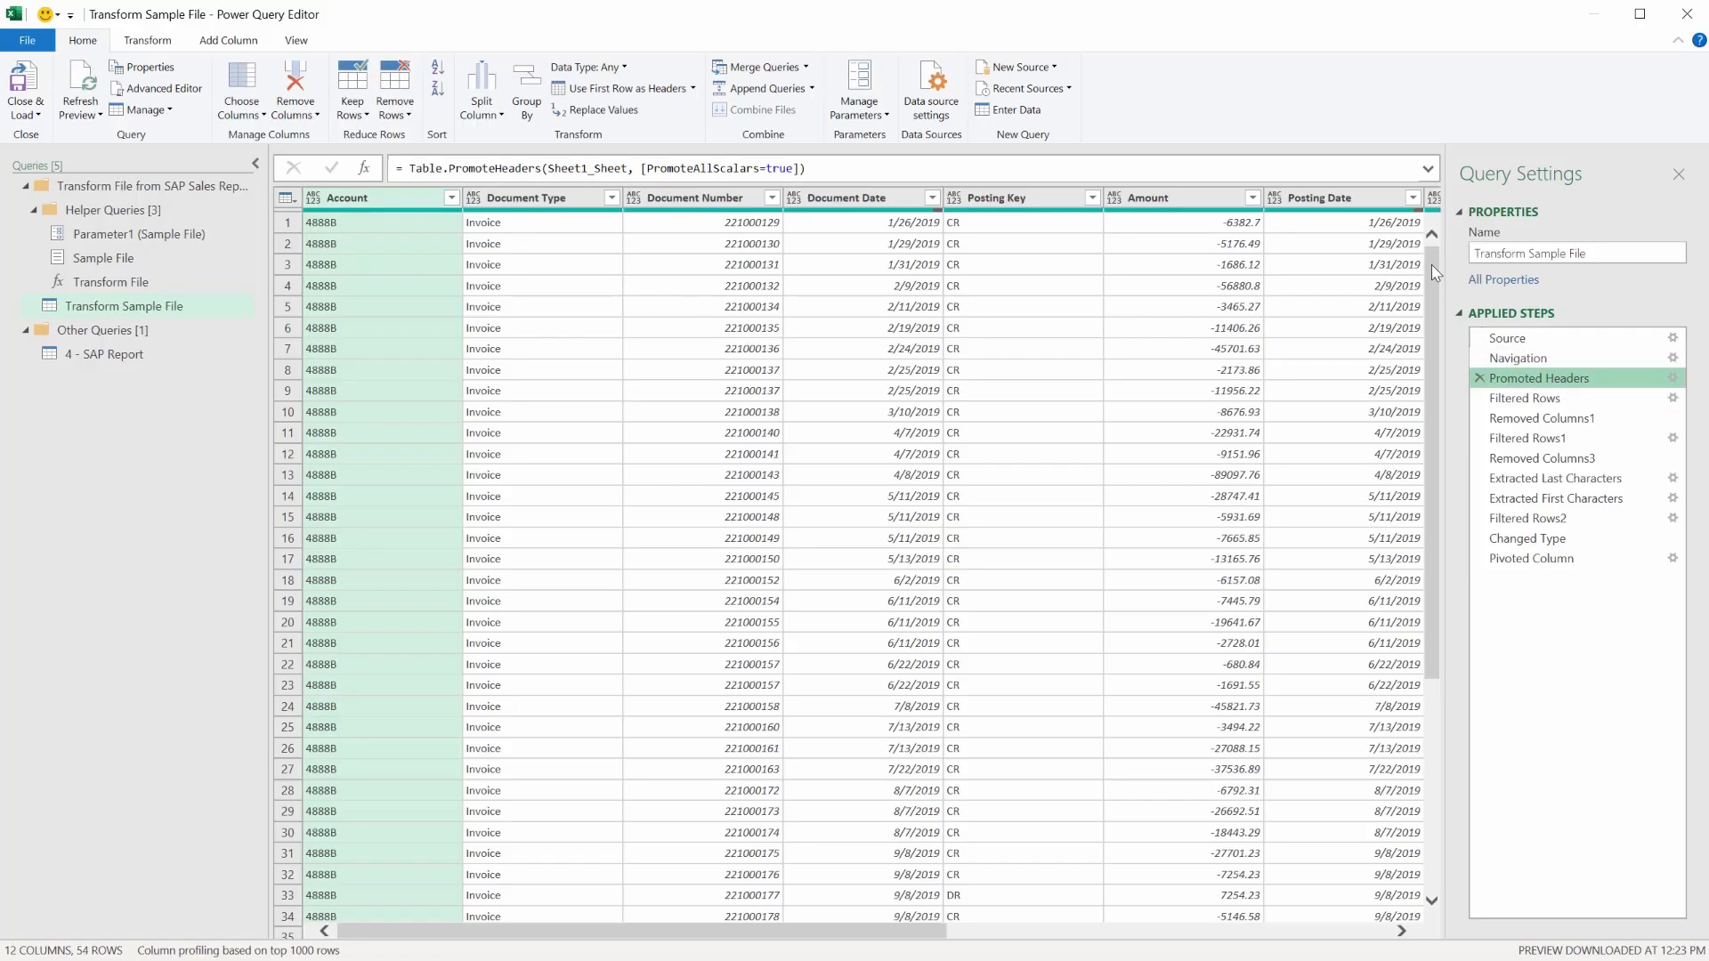
left_click_drag(1431, 264, 1427, 586)
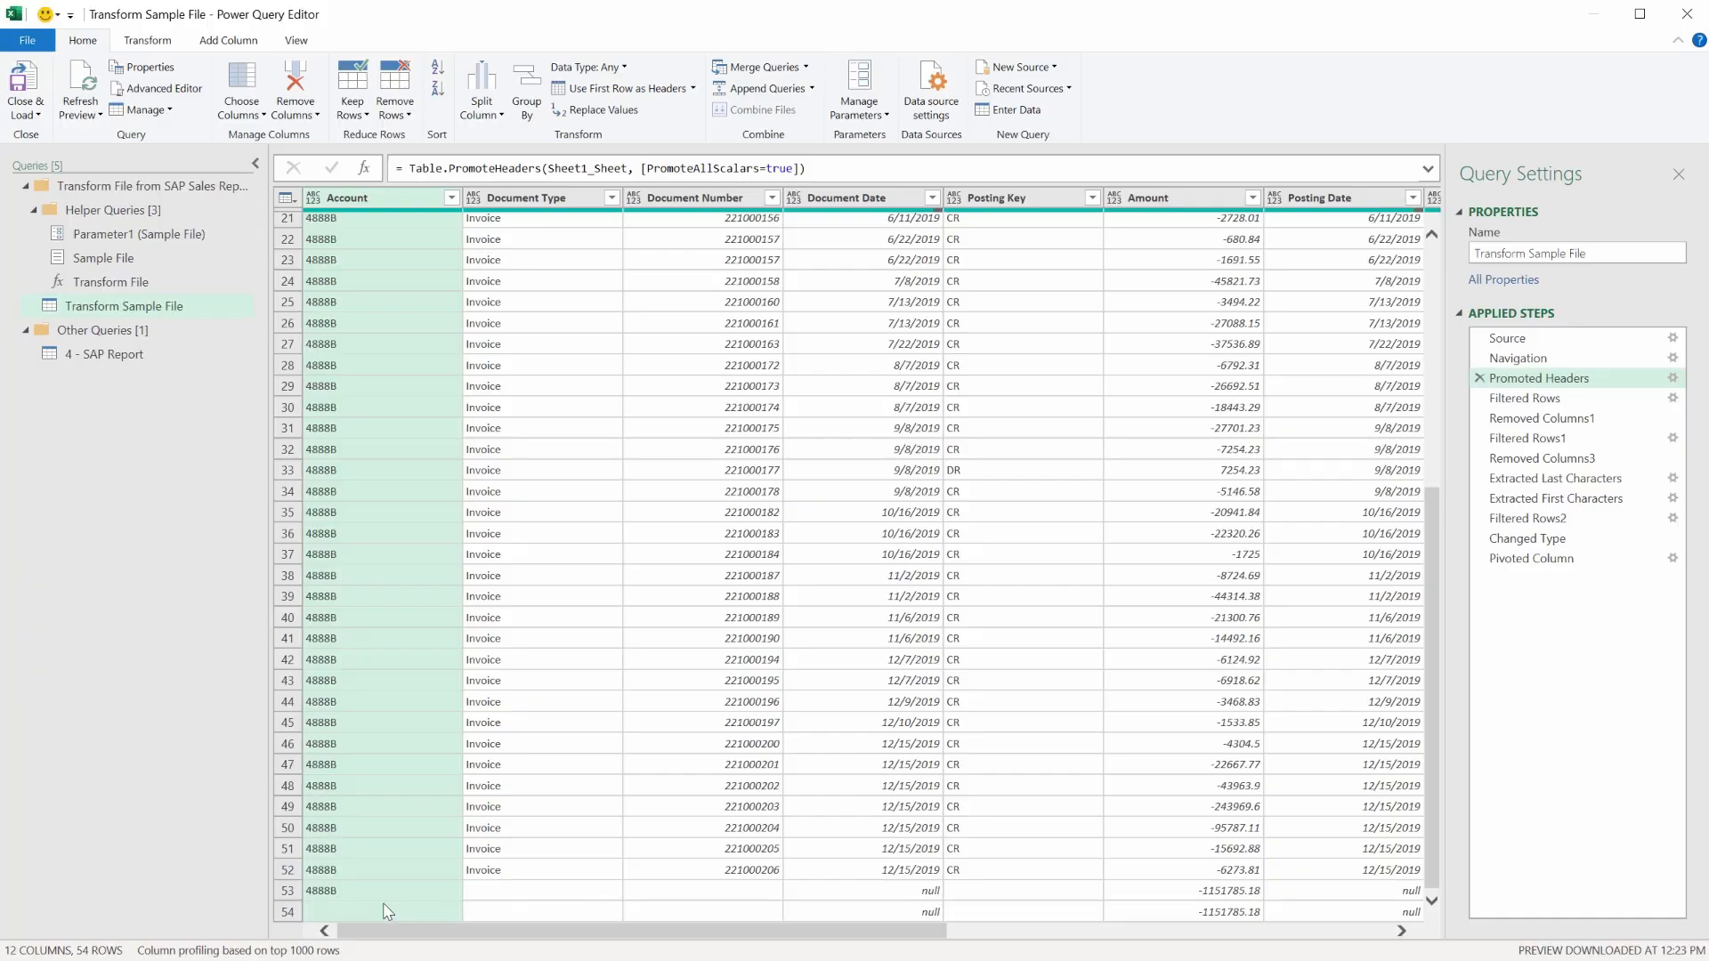
left_click(1574, 400)
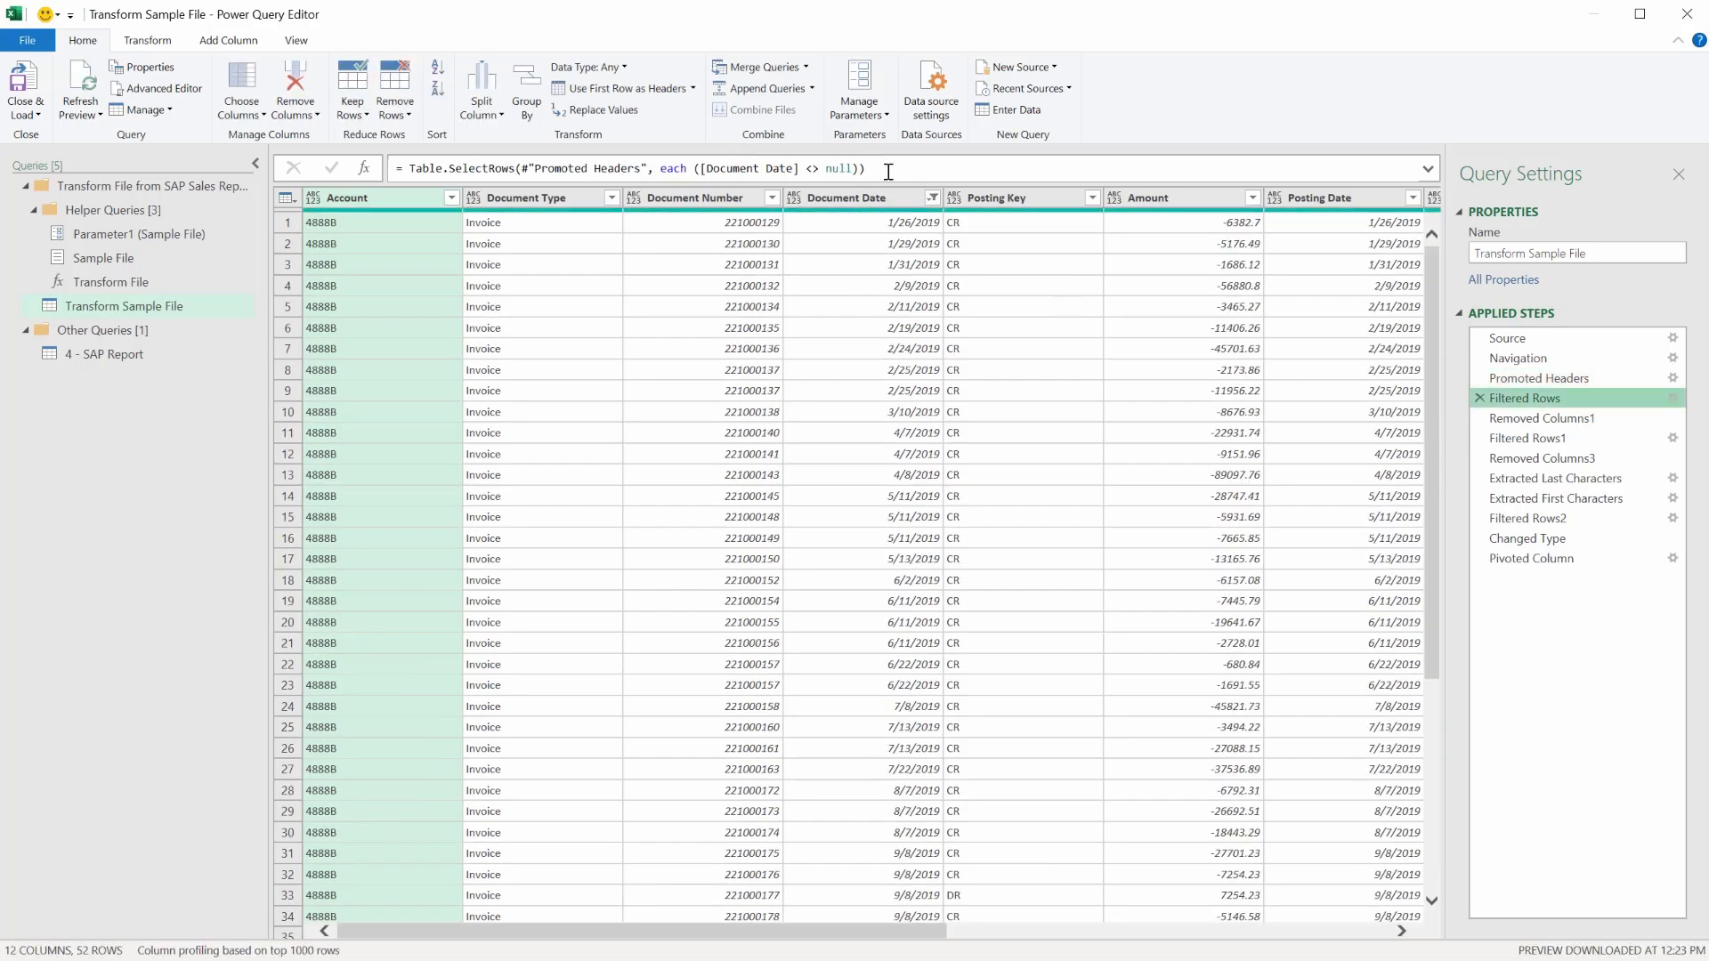
scroll(1022, 547, "down", 6)
scroll(1022, 546, "down", 2)
left_click(1520, 380)
scroll(570, 267, "down", 7)
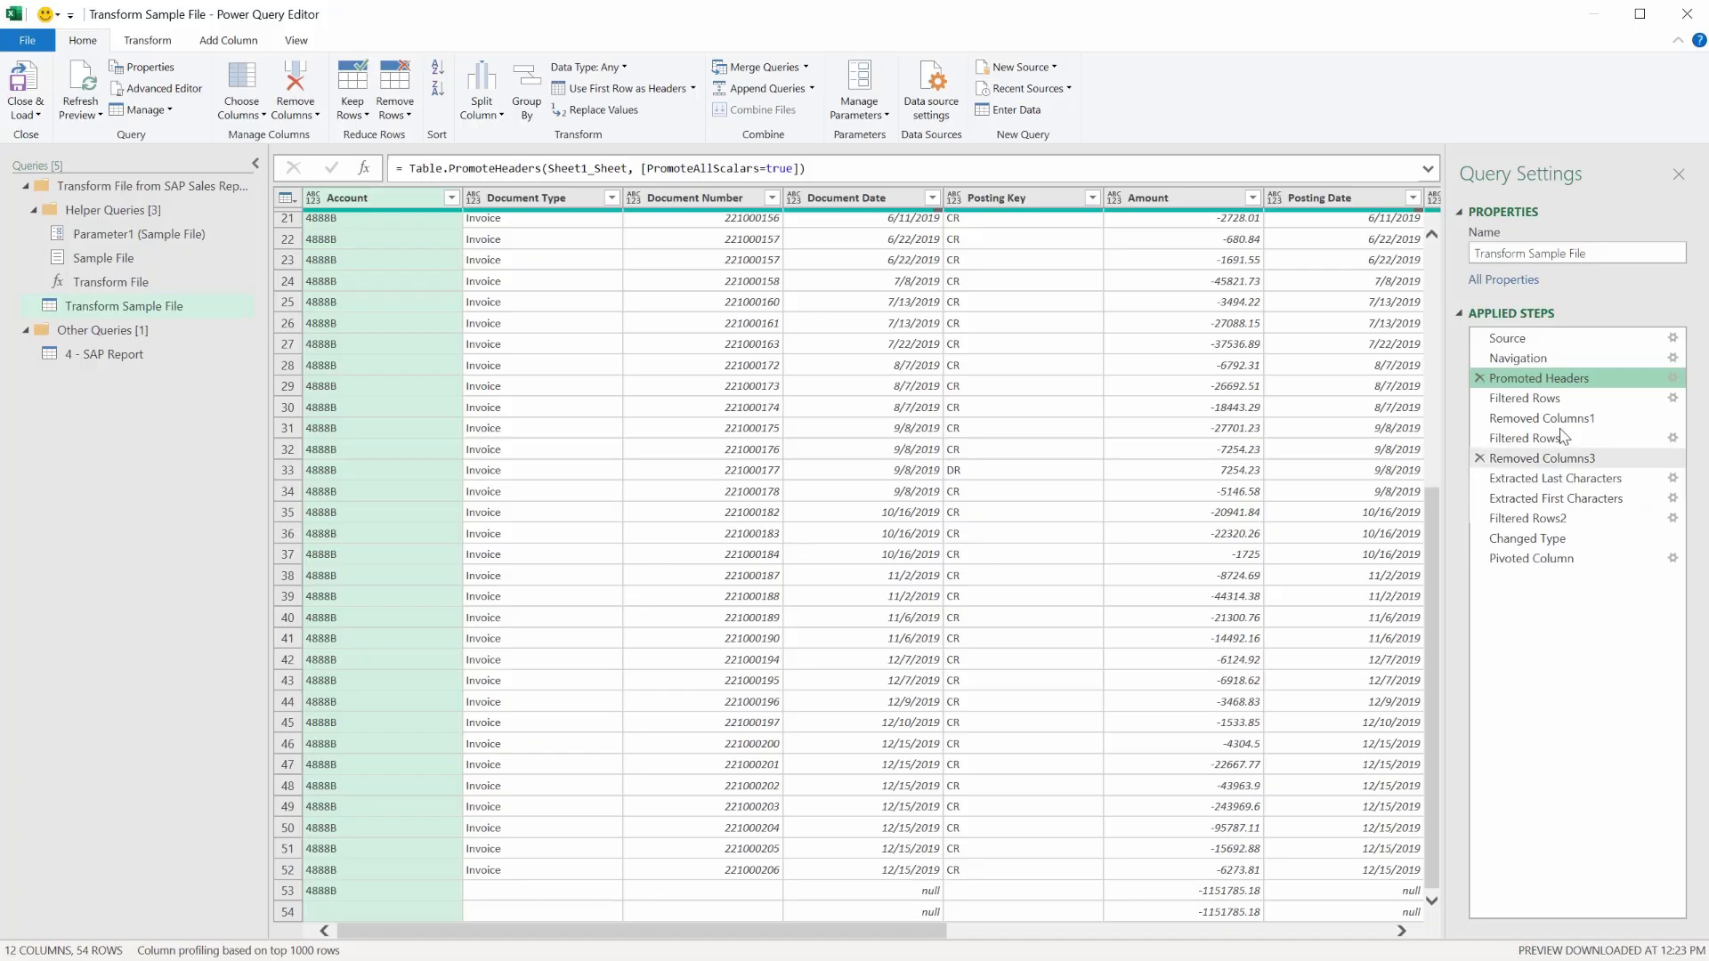
left_click(1582, 399)
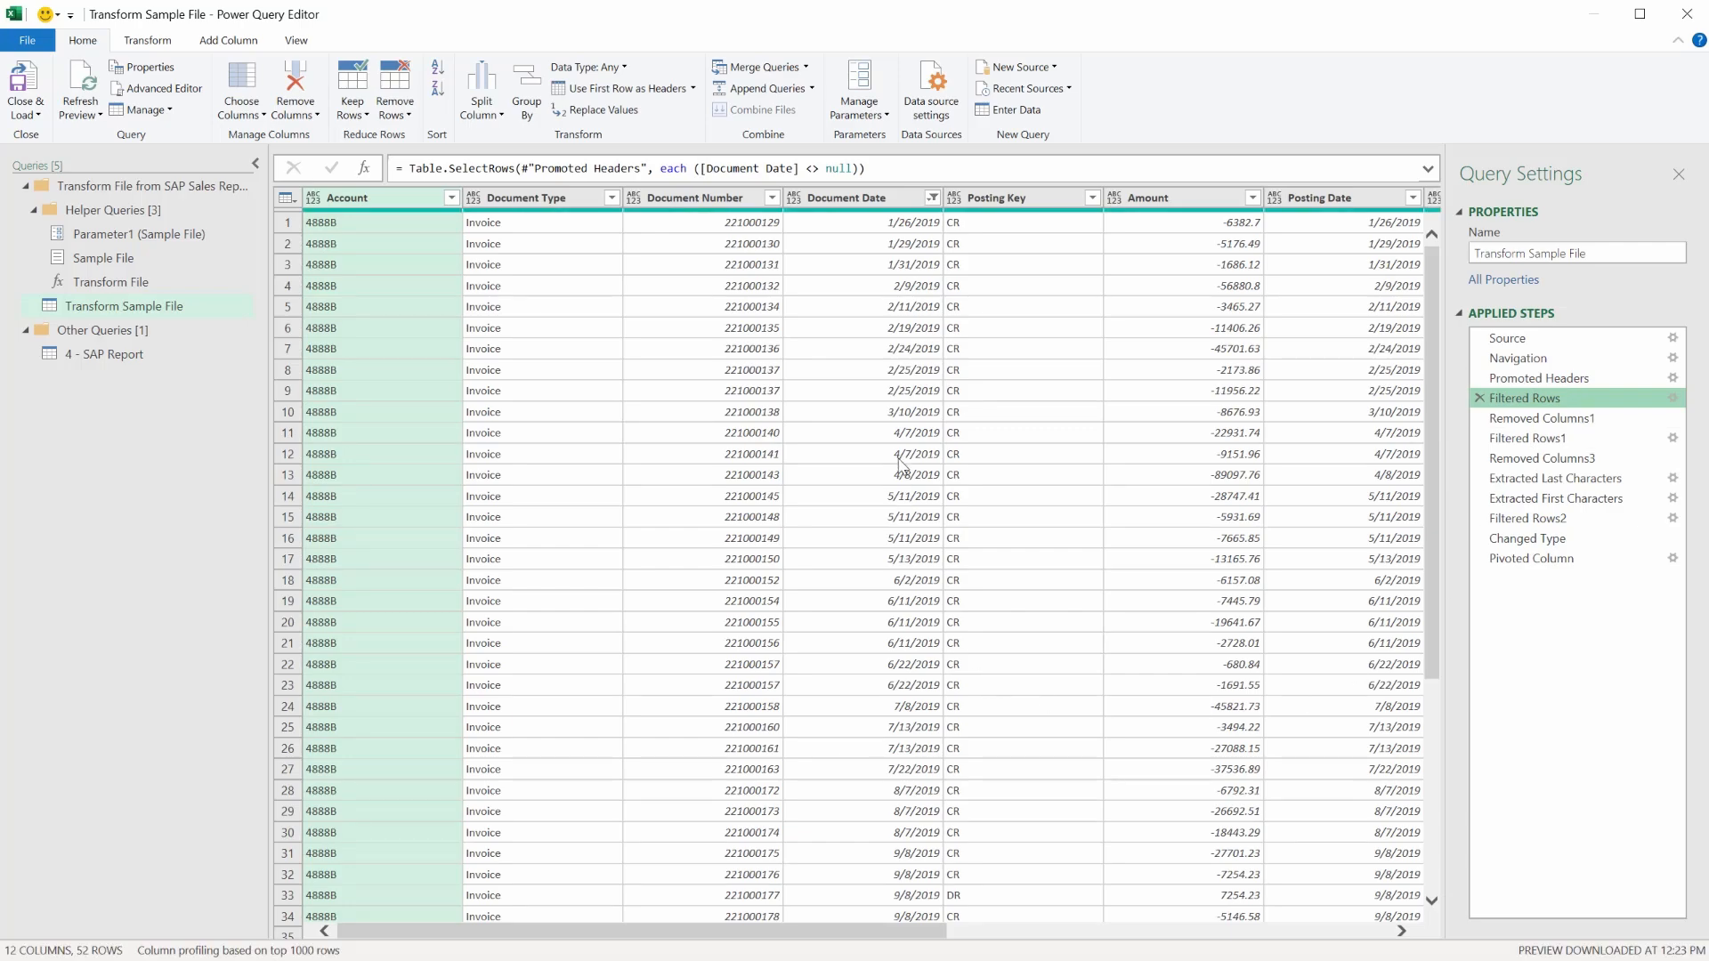
scroll(890, 400, "up", 1)
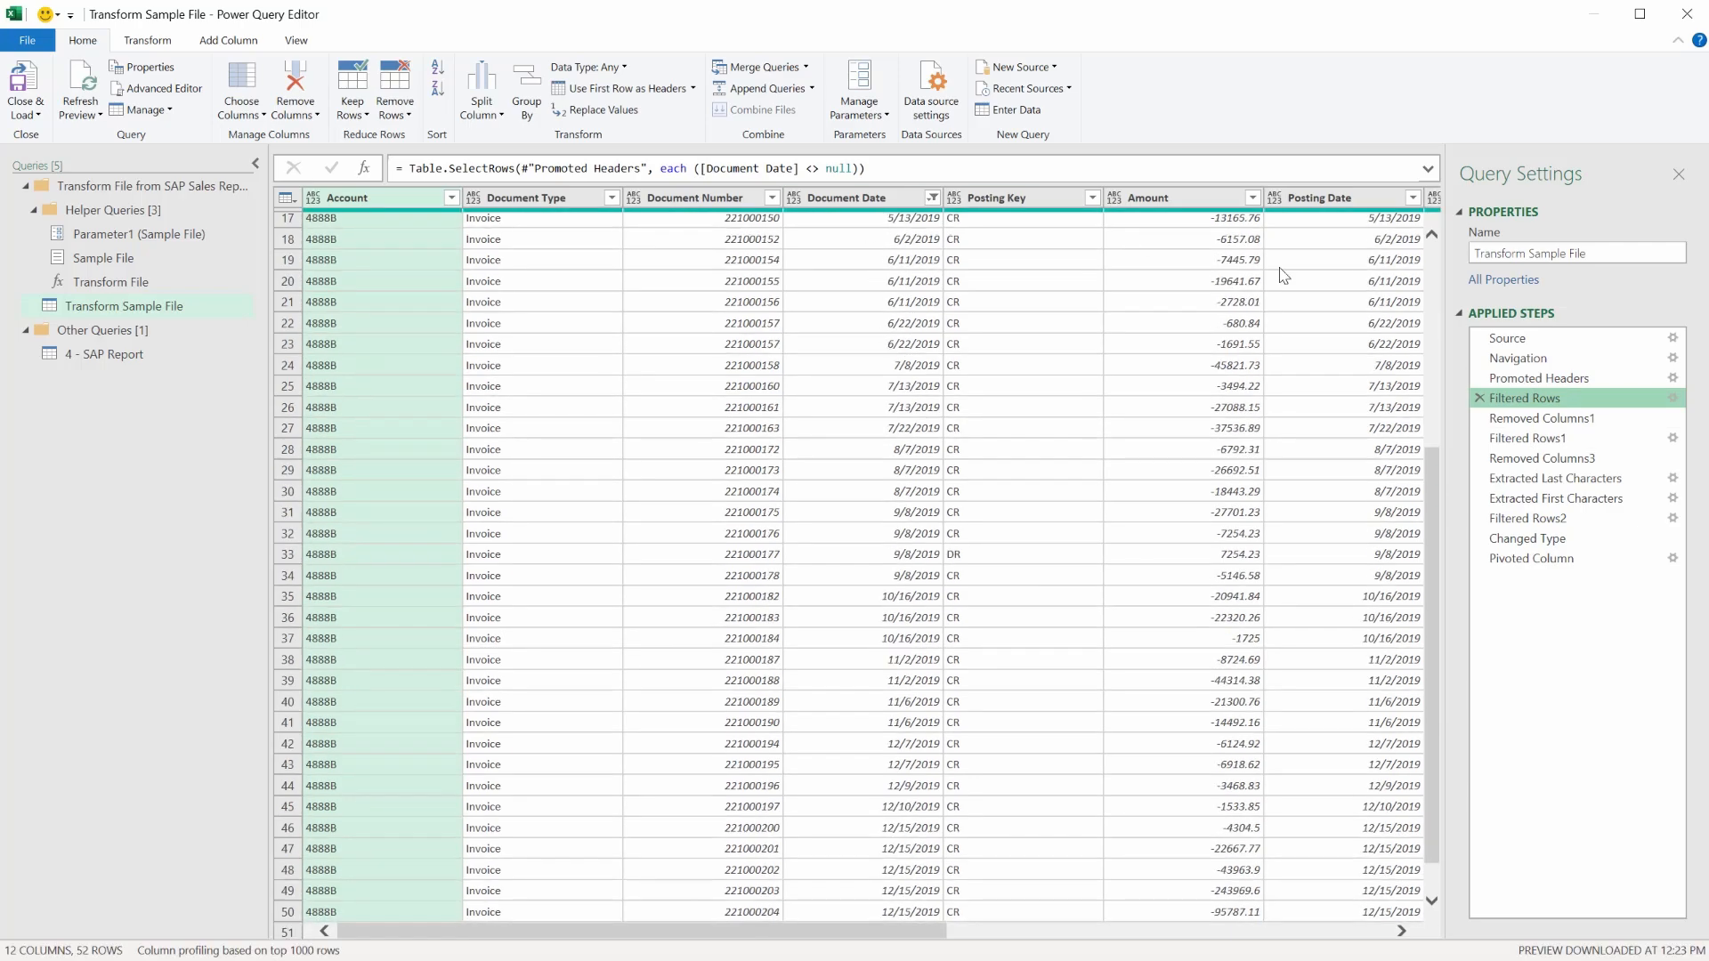
- Examine the Transform Sample File steps from Removed Columns1 through Pivoted Column, including how the project codes are extracted from Job Code
left_click(1579, 419)
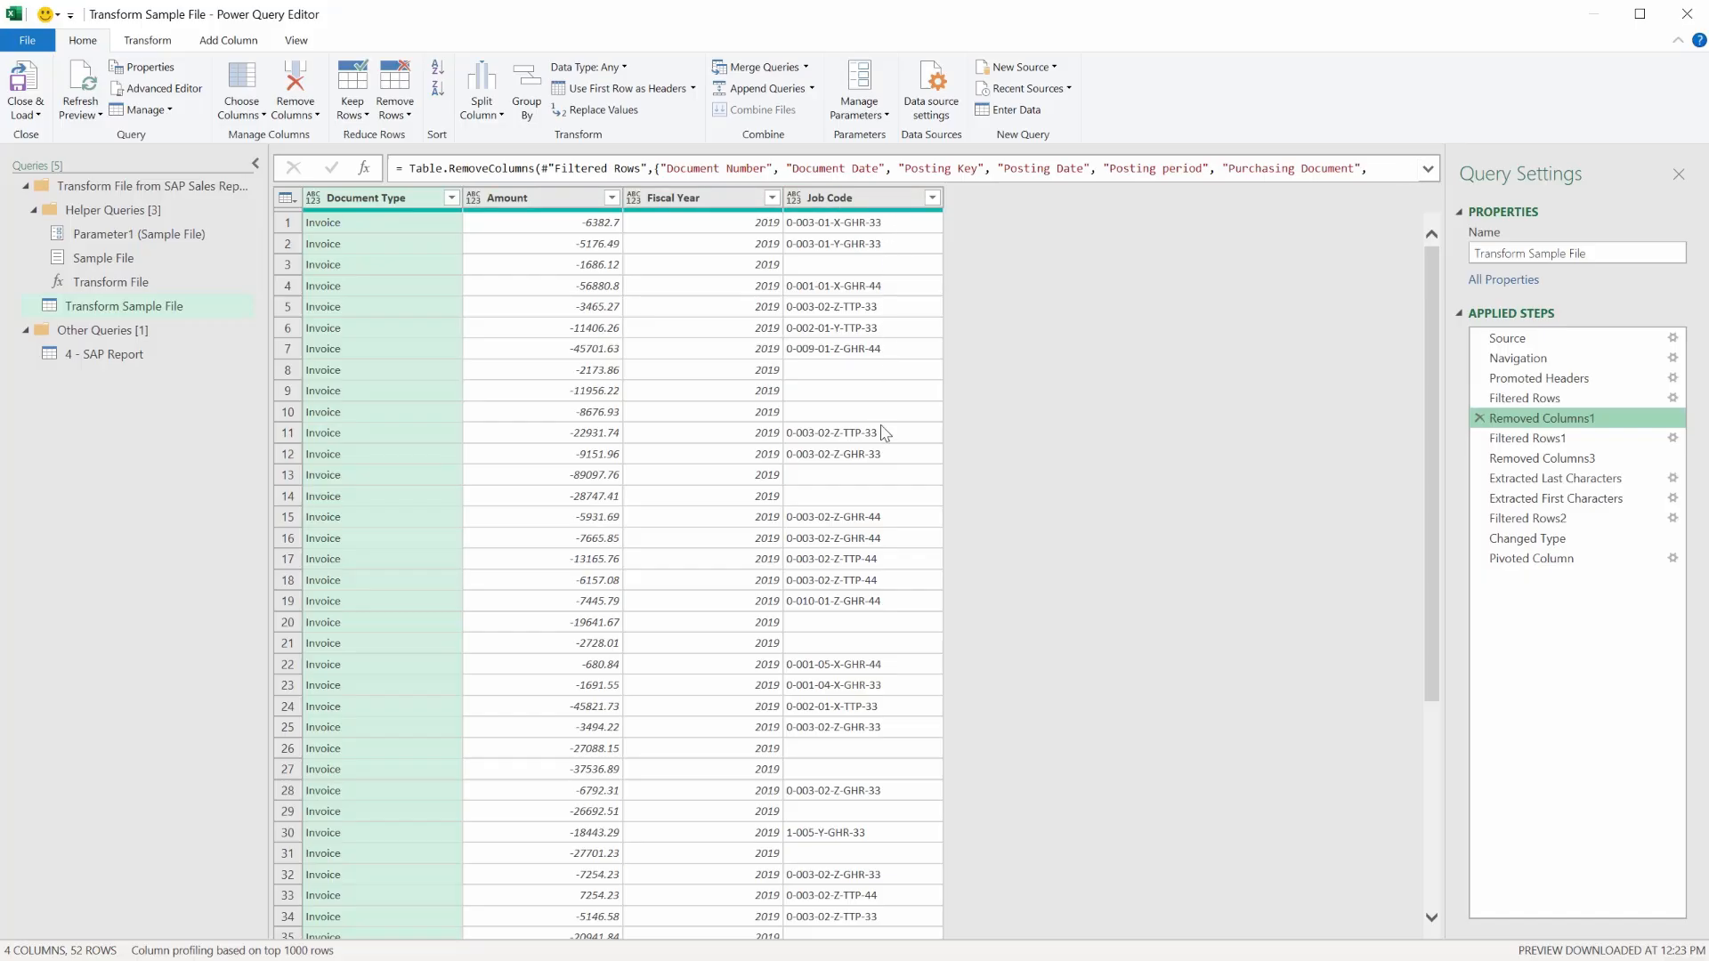
left_click(1571, 439)
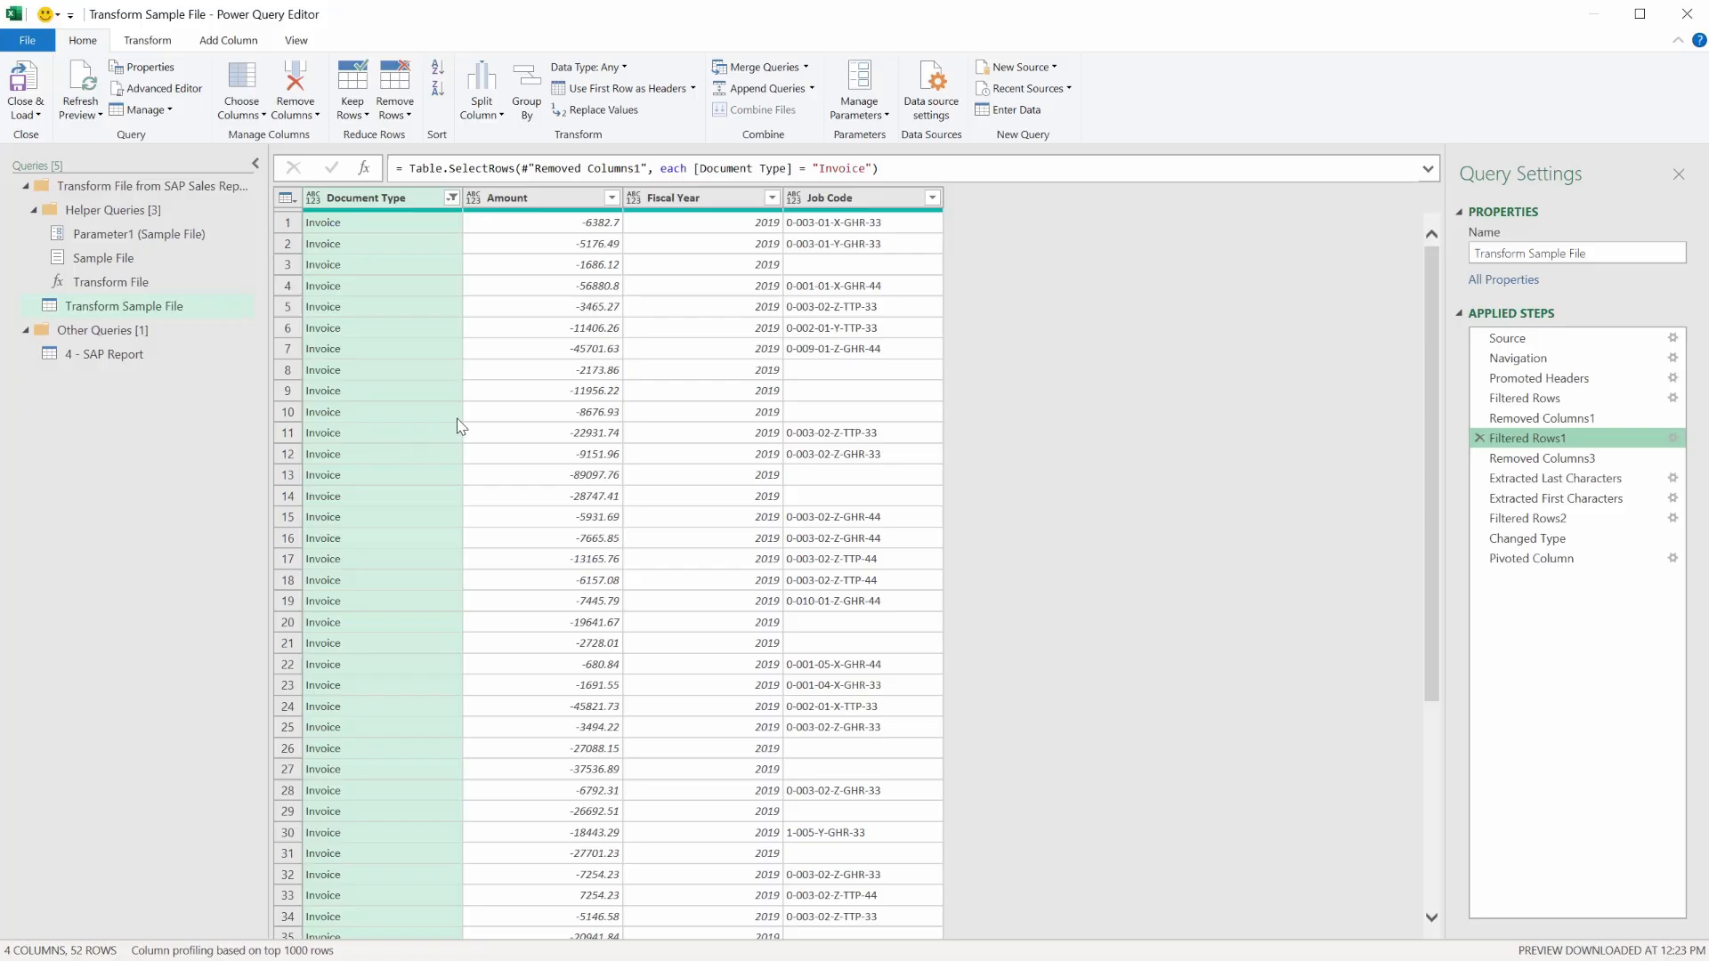
left_click(1546, 459)
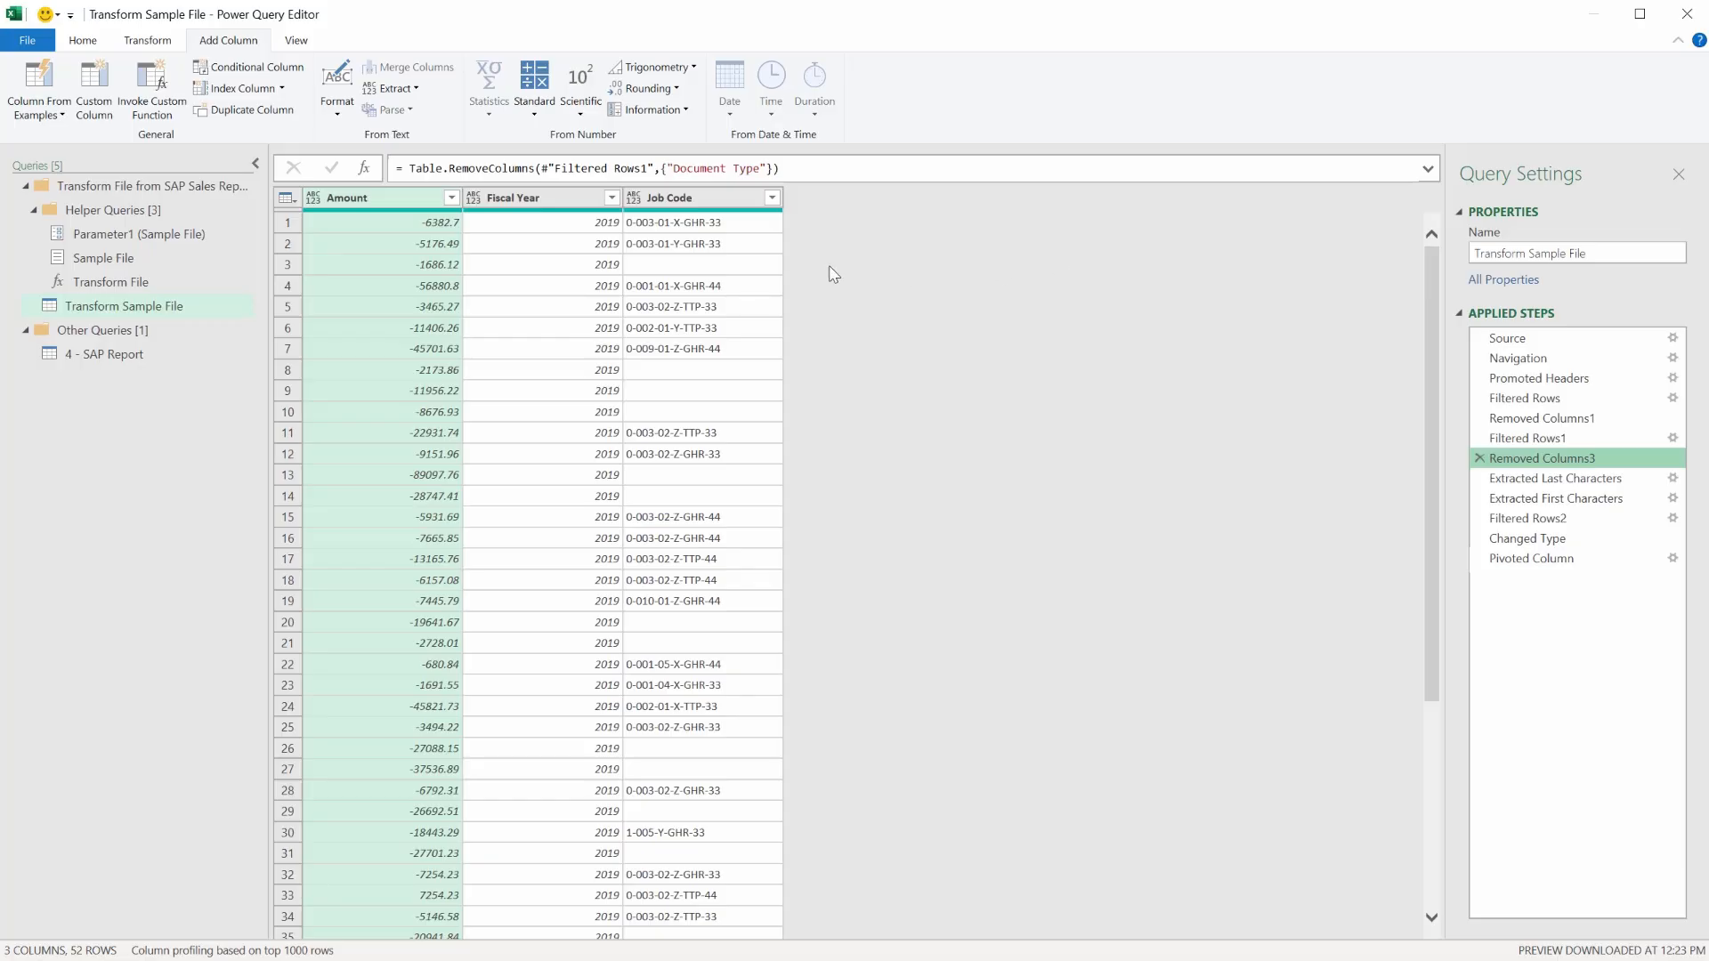
left_click(690, 227)
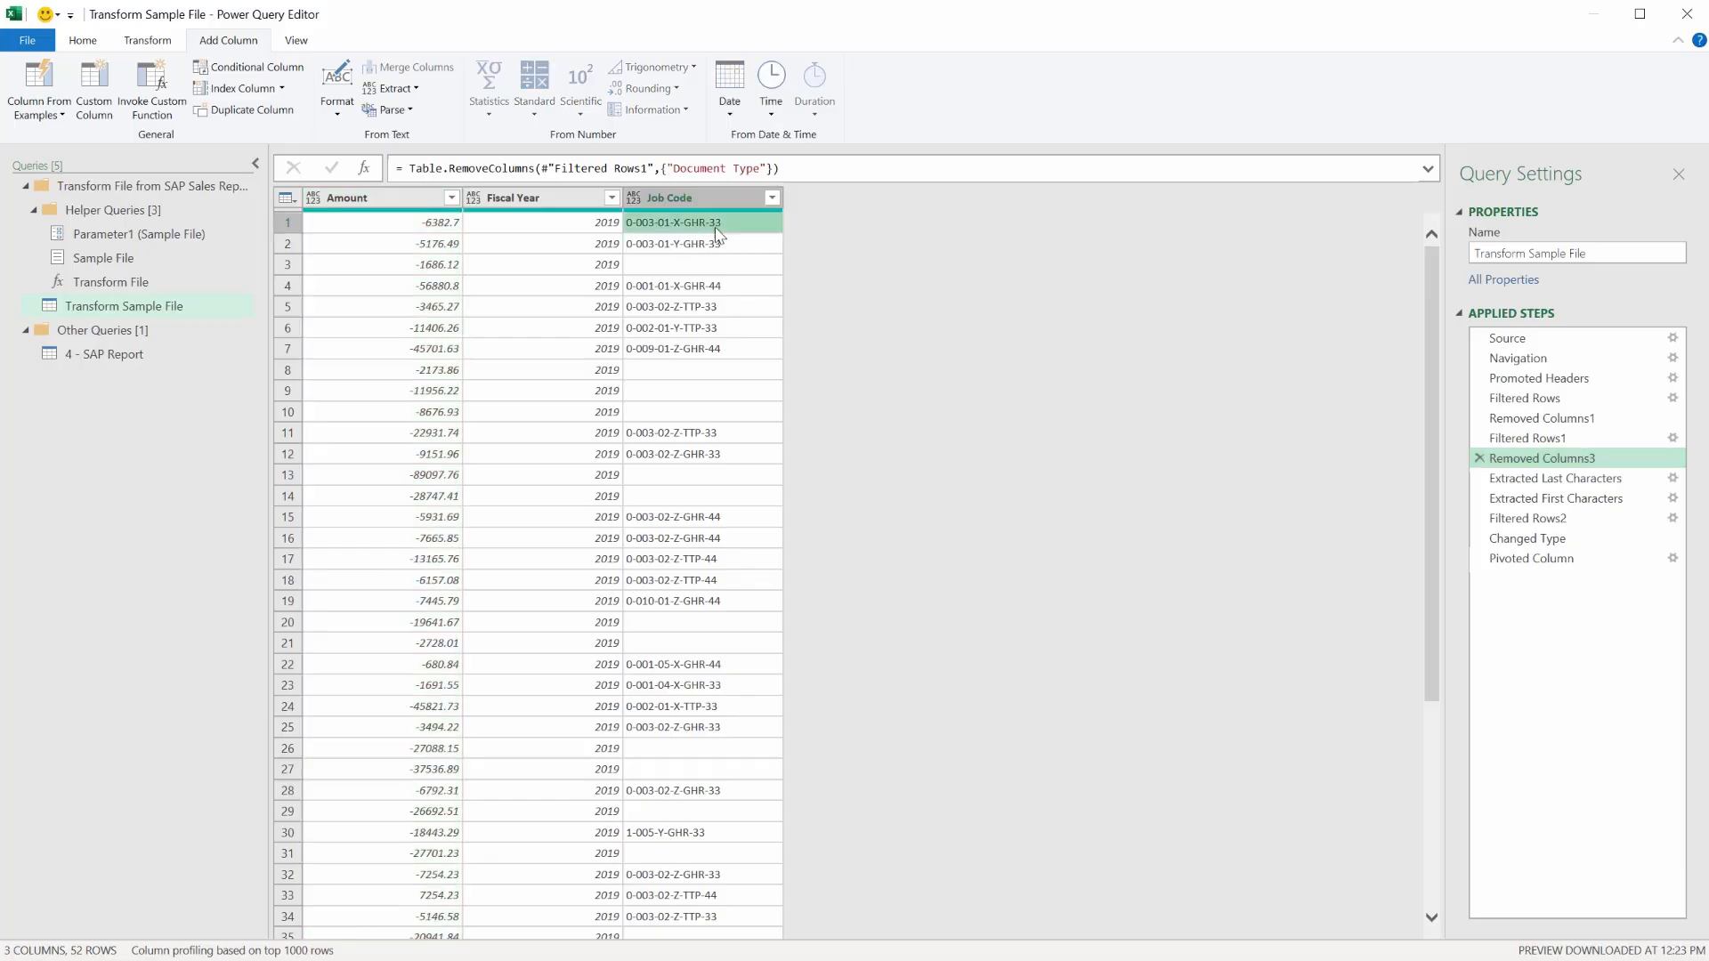
left_click(1598, 481)
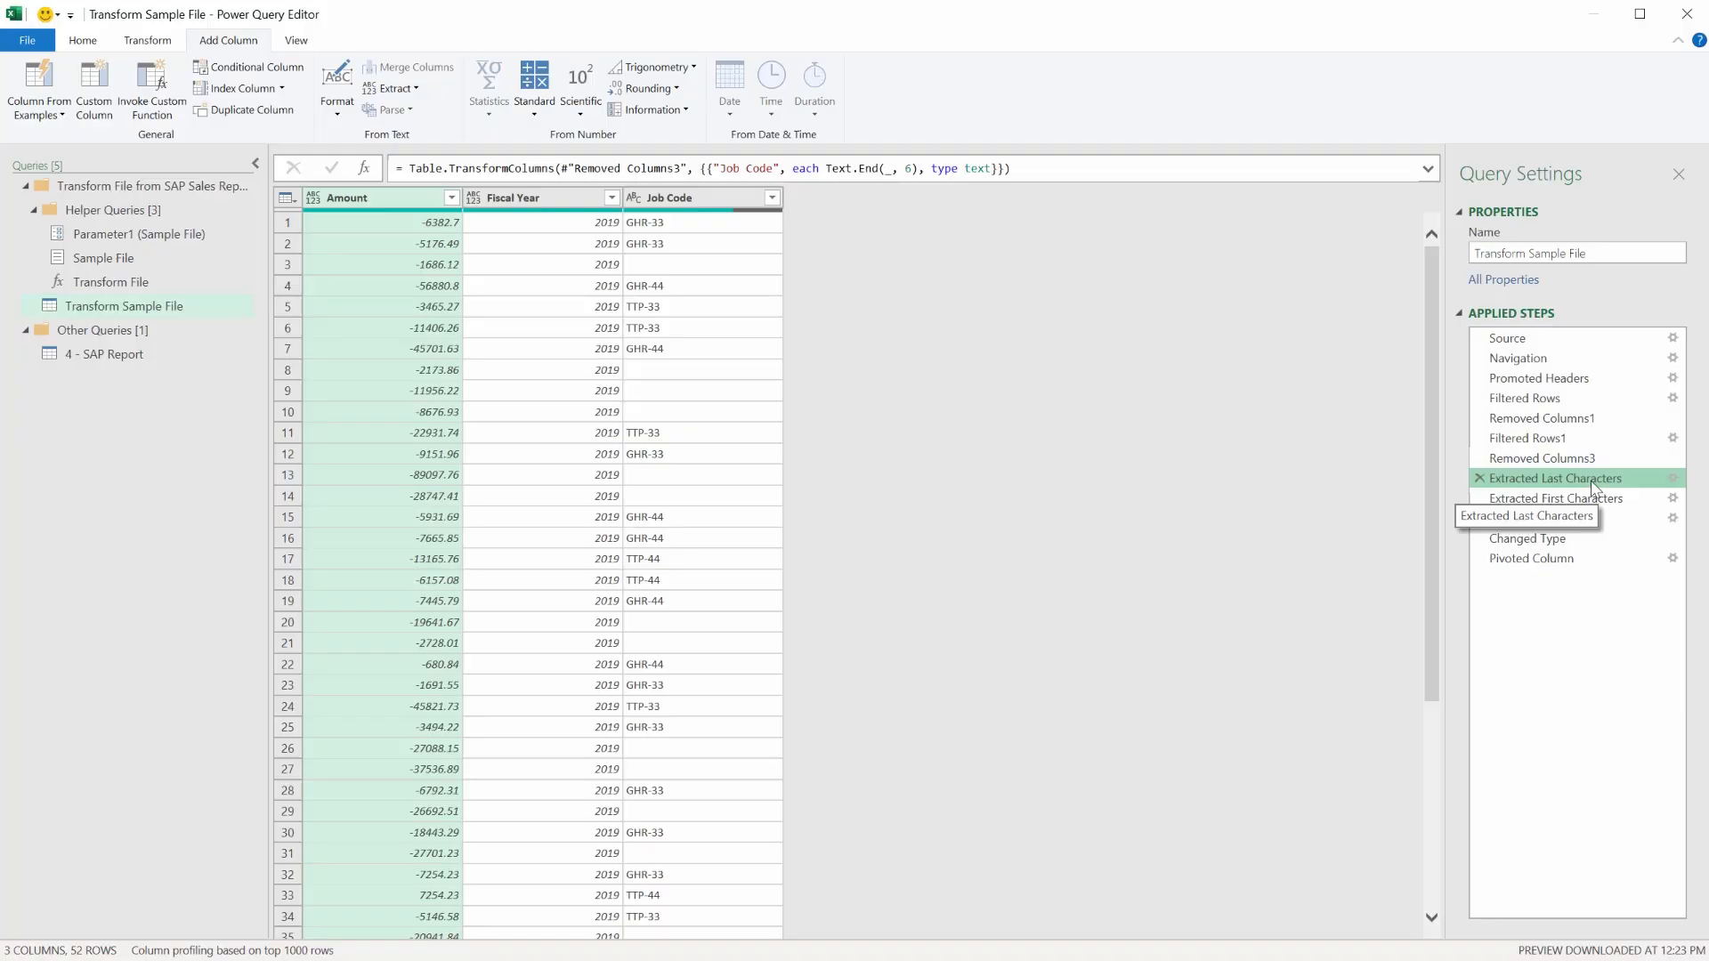
left_click(1590, 500)
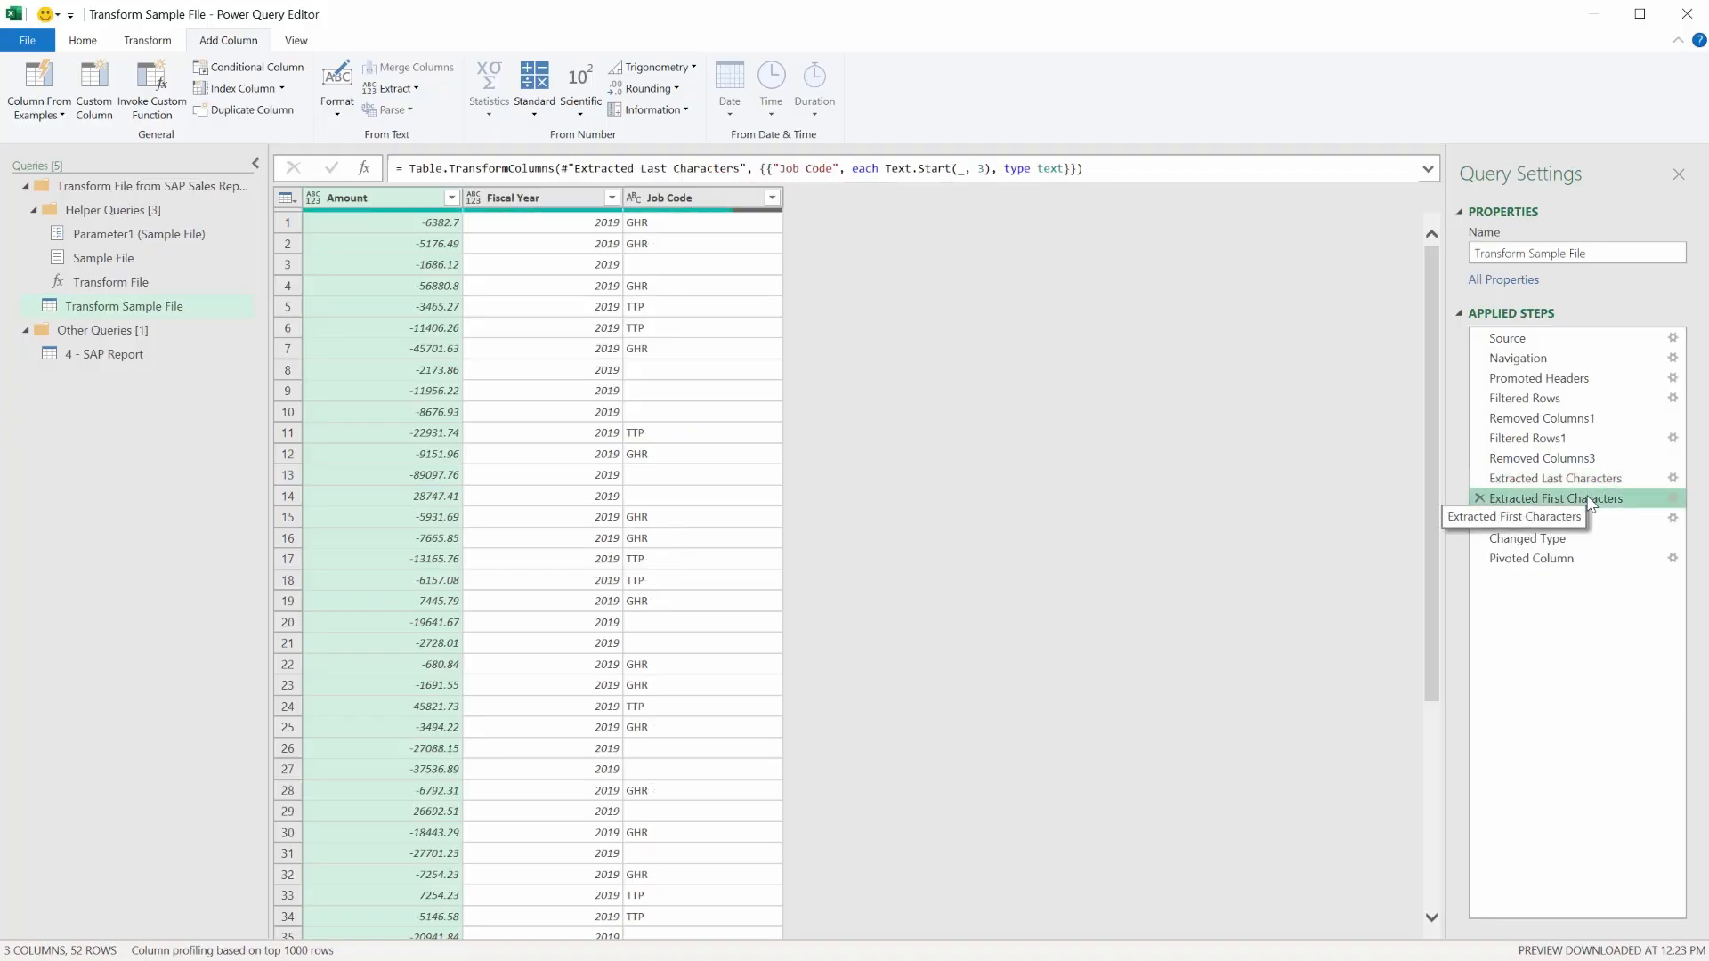
left_click(1572, 520)
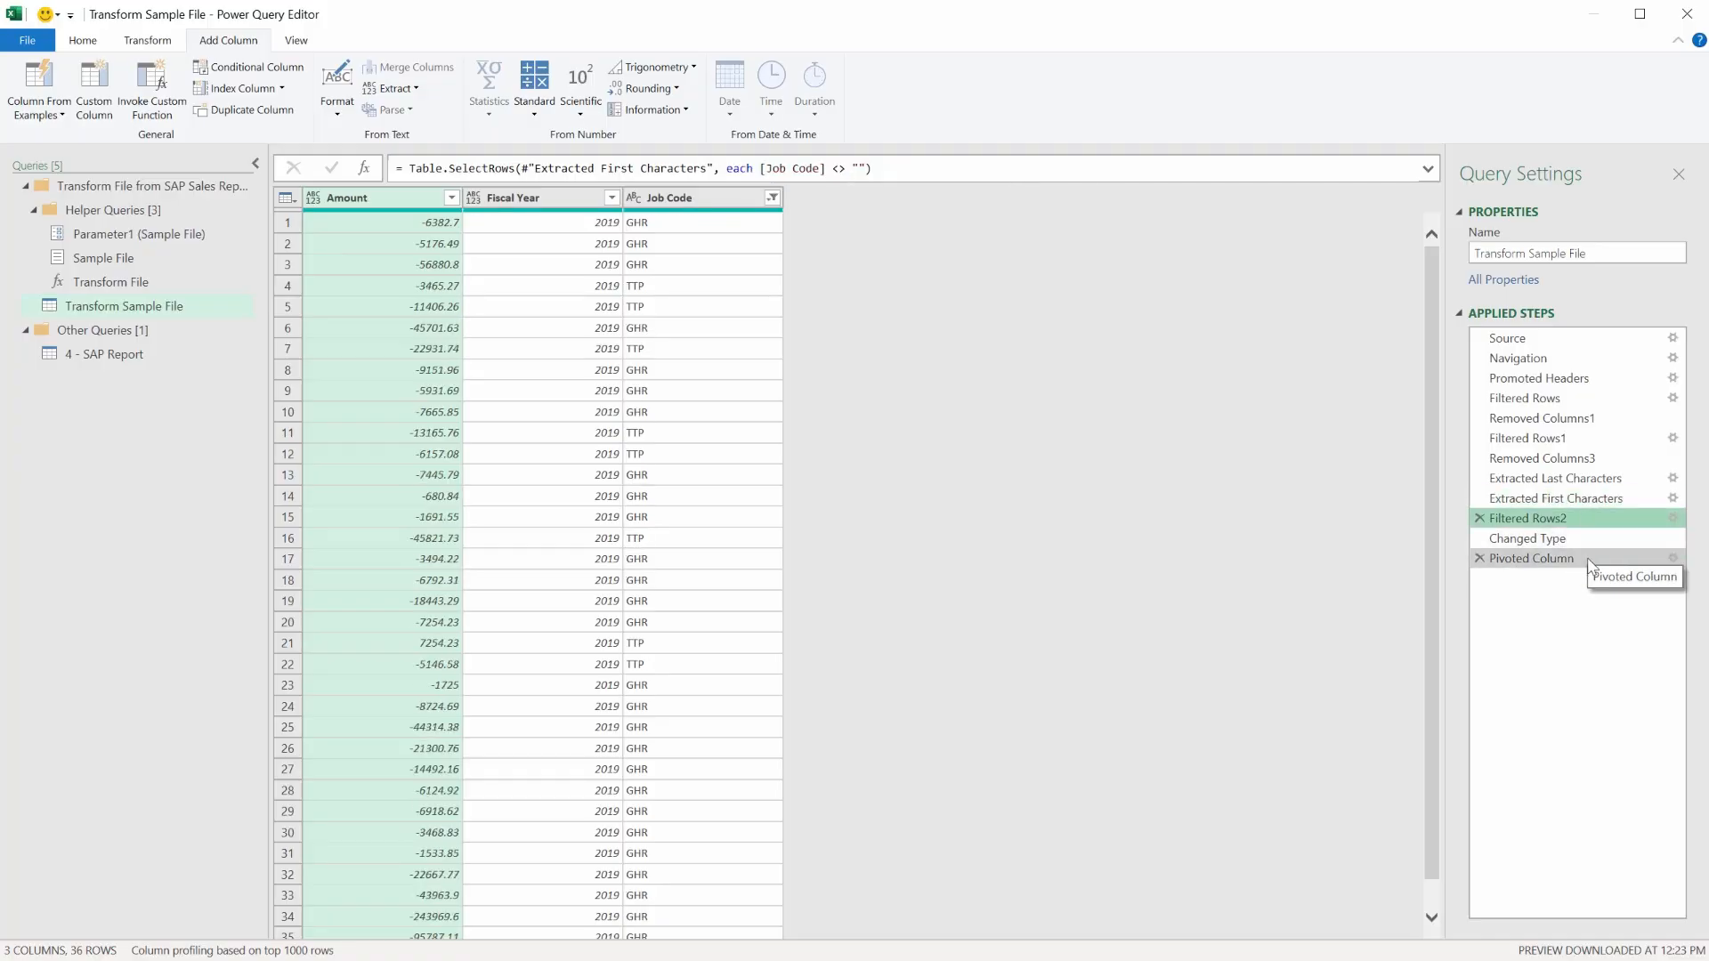
left_click(1590, 560)
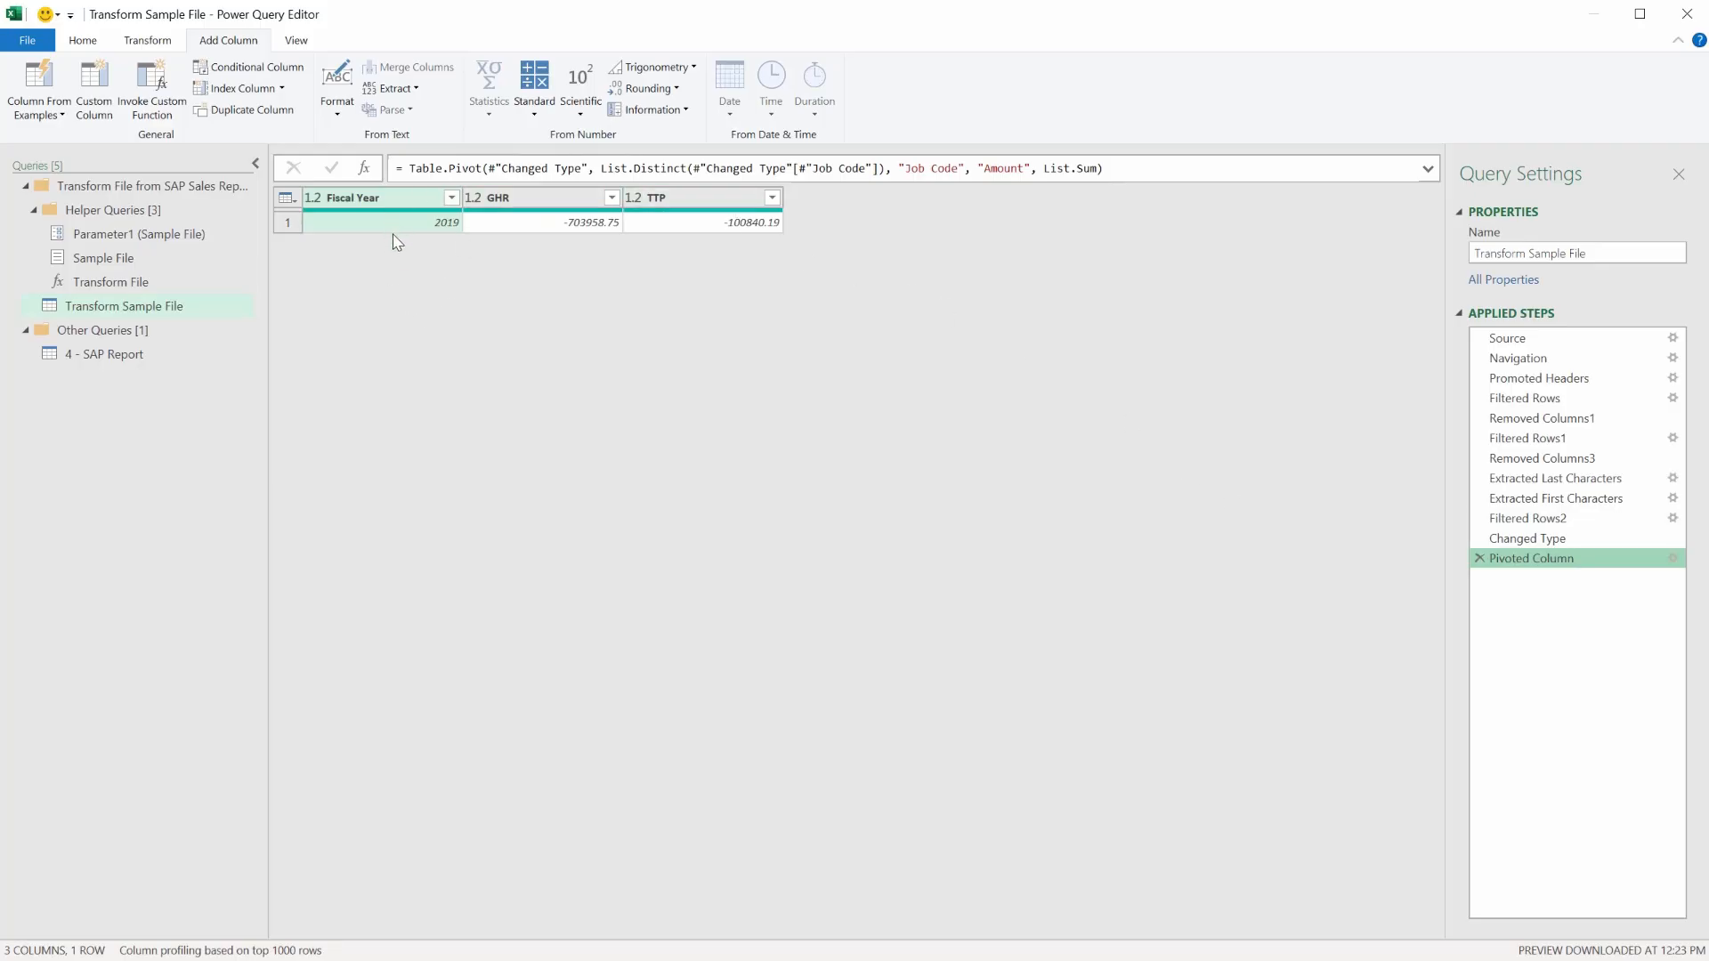
- Check the pivoted sample file output against the final 4 - SAP Report query combining all files
left_click(134, 310)
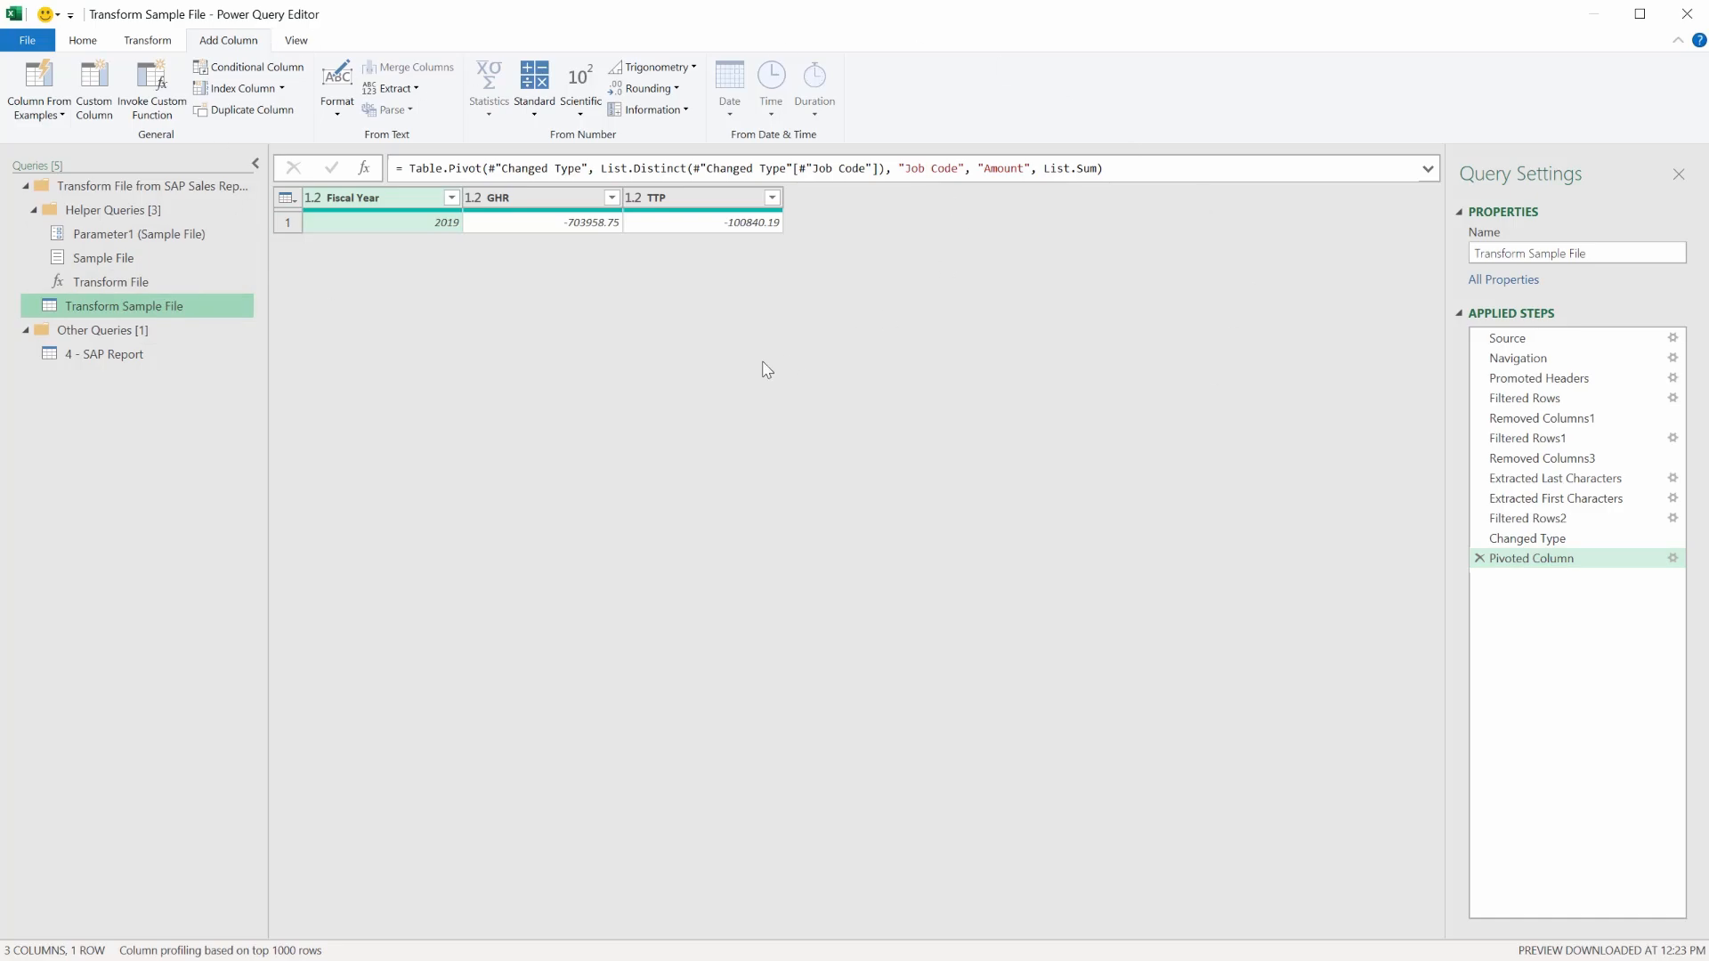
left_click(98, 356)
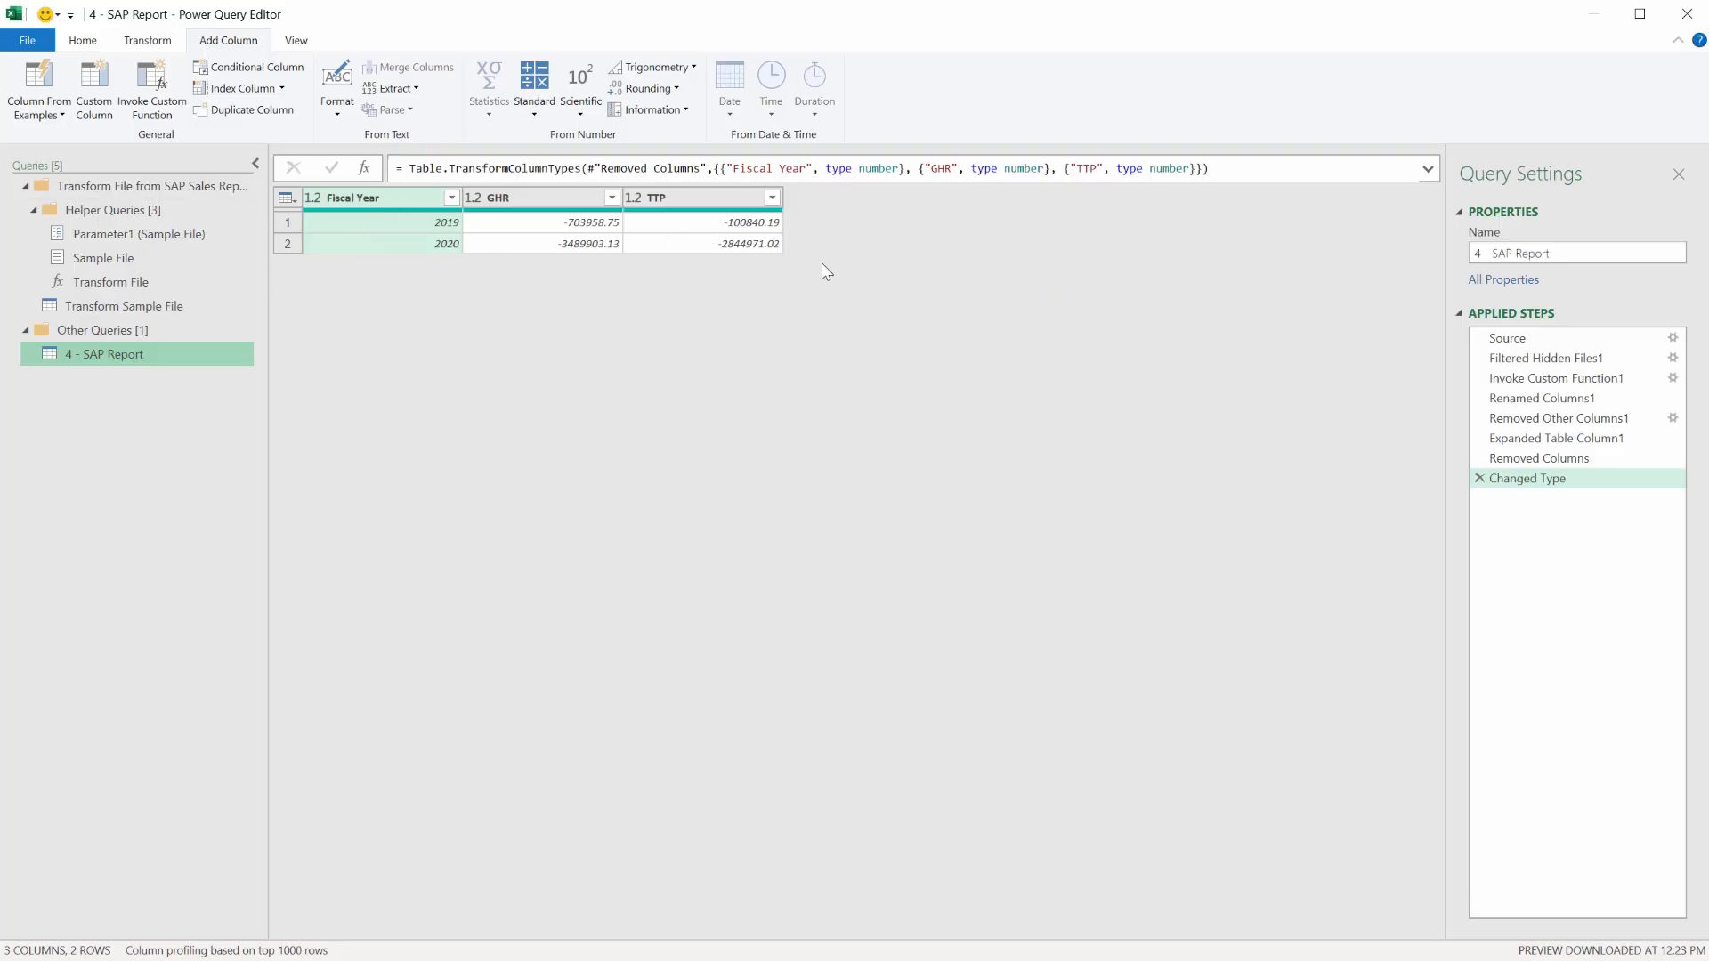
left_click(83, 41)
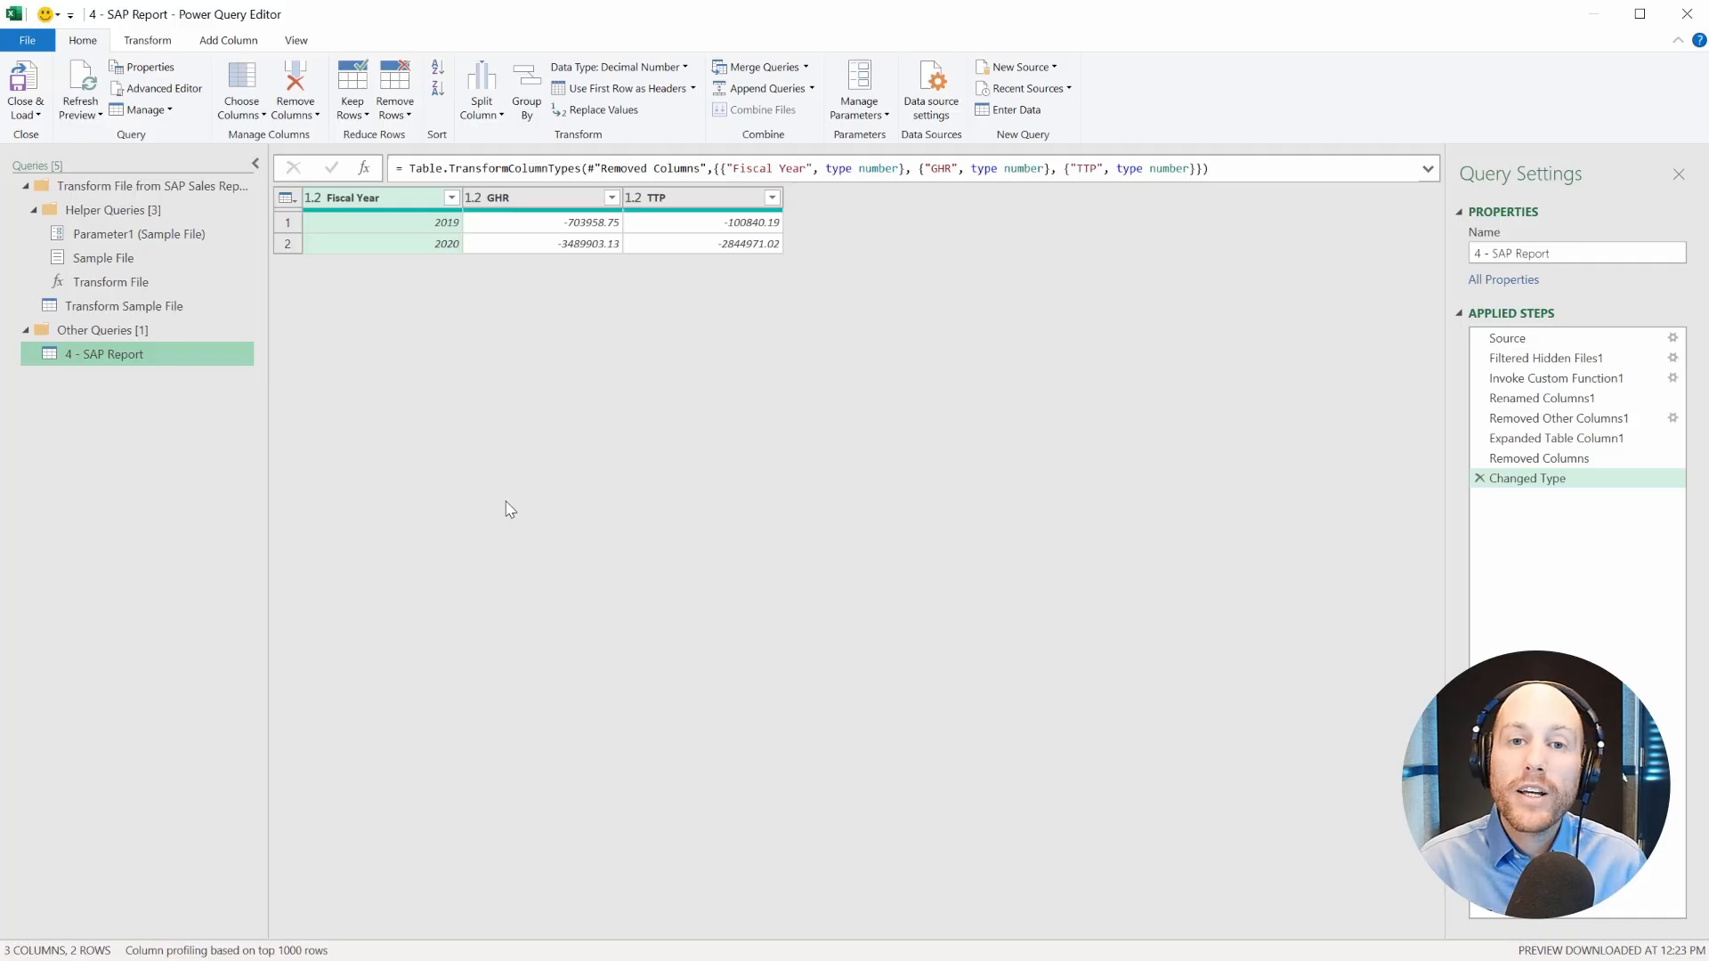